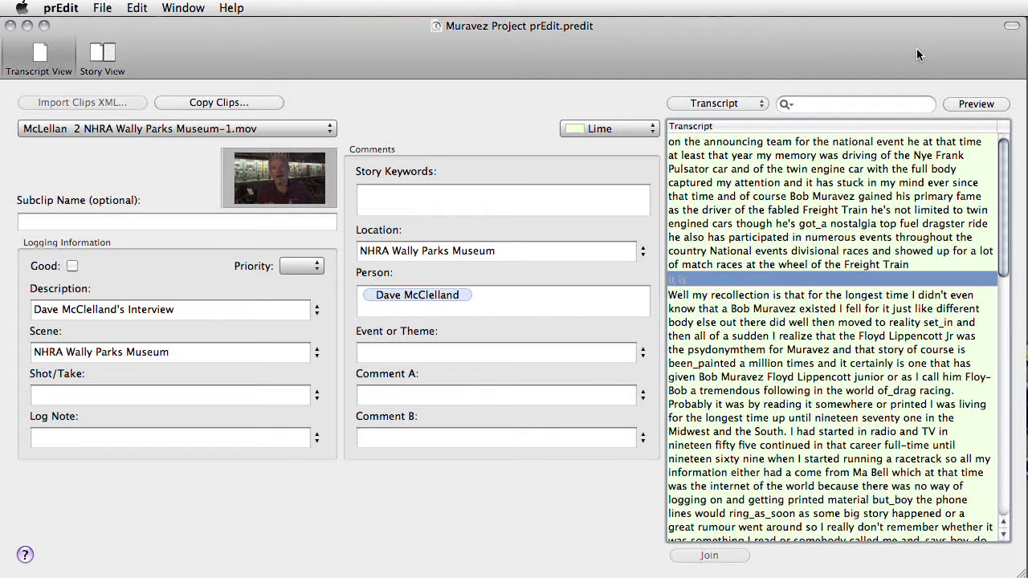
- Compare the logging details of the opening Freight Train passage and the long "Well my recollection" passage, and preview the latter's video
click(877, 204)
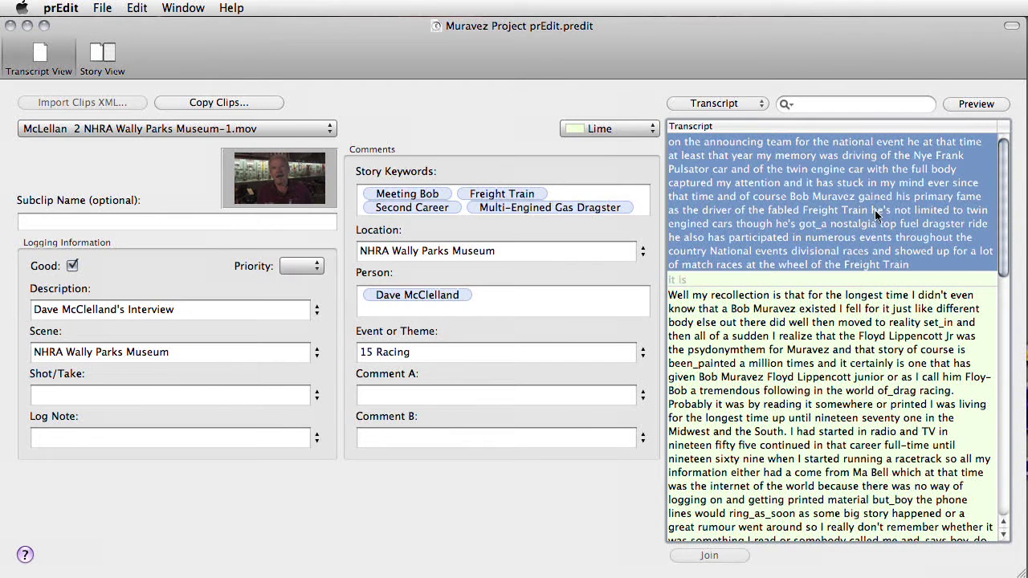
click(831, 404)
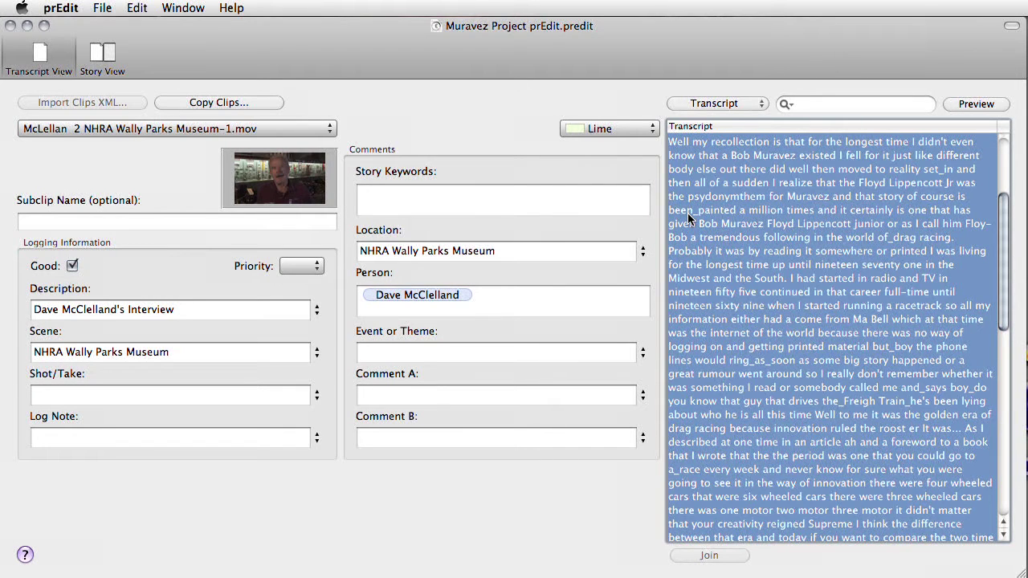
scroll(1004, 170, up, 3)
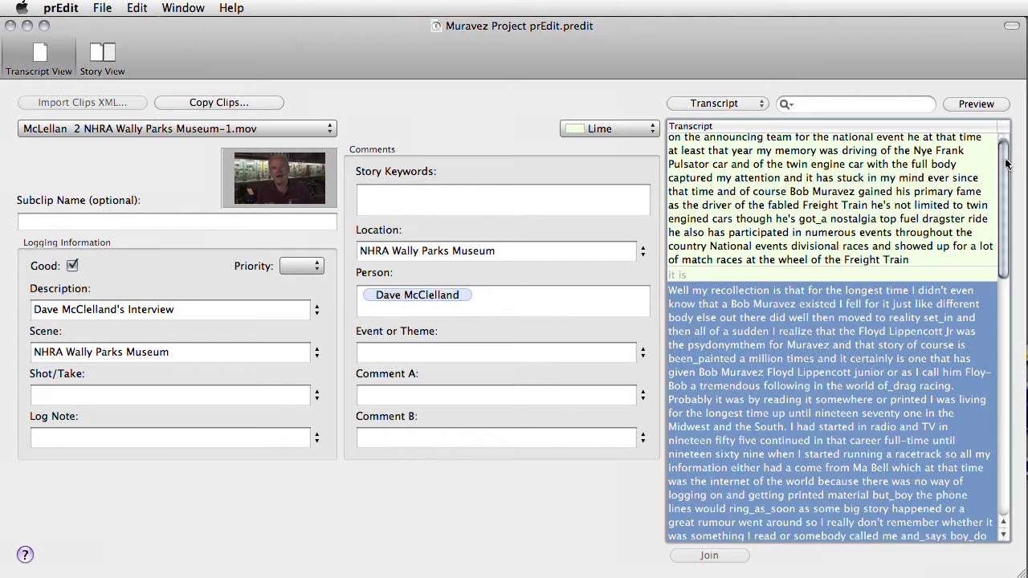
click(912, 180)
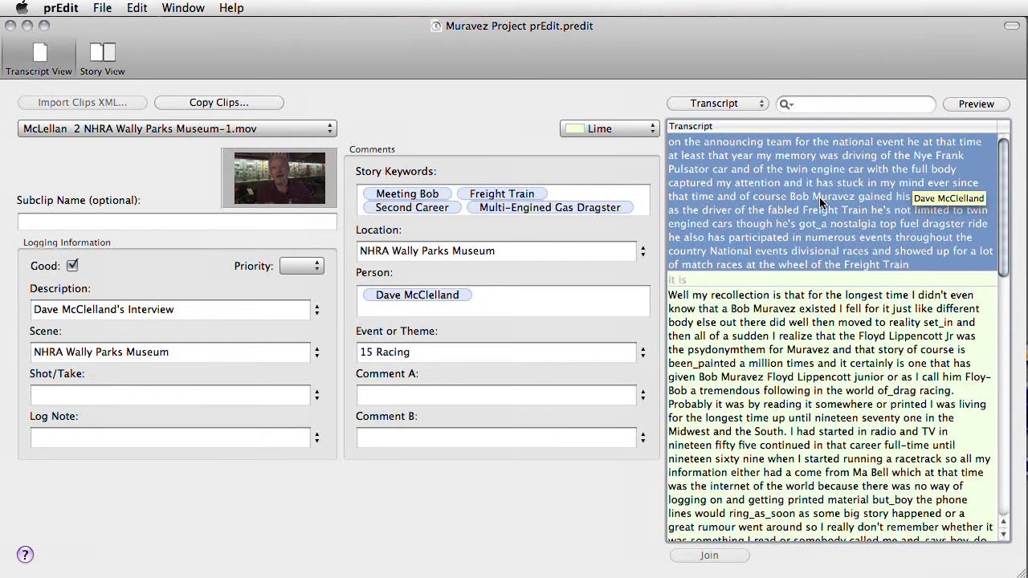
click(786, 330)
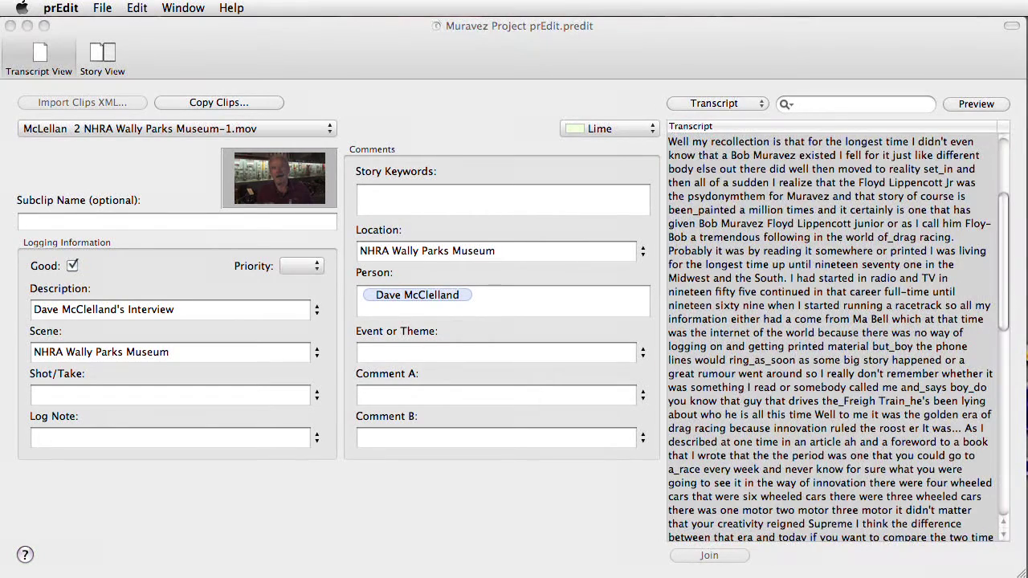
drag(324, 577, 147, 271)
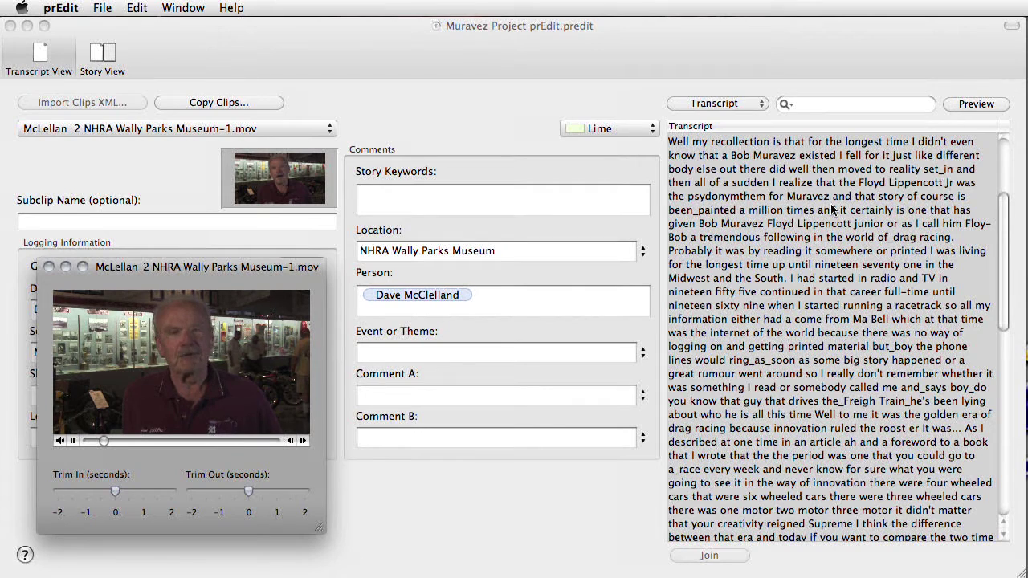
- Split the long "Well my recollection" transcript passage after "in the world of_drag racing." and close the video preview
triple_click(800, 241)
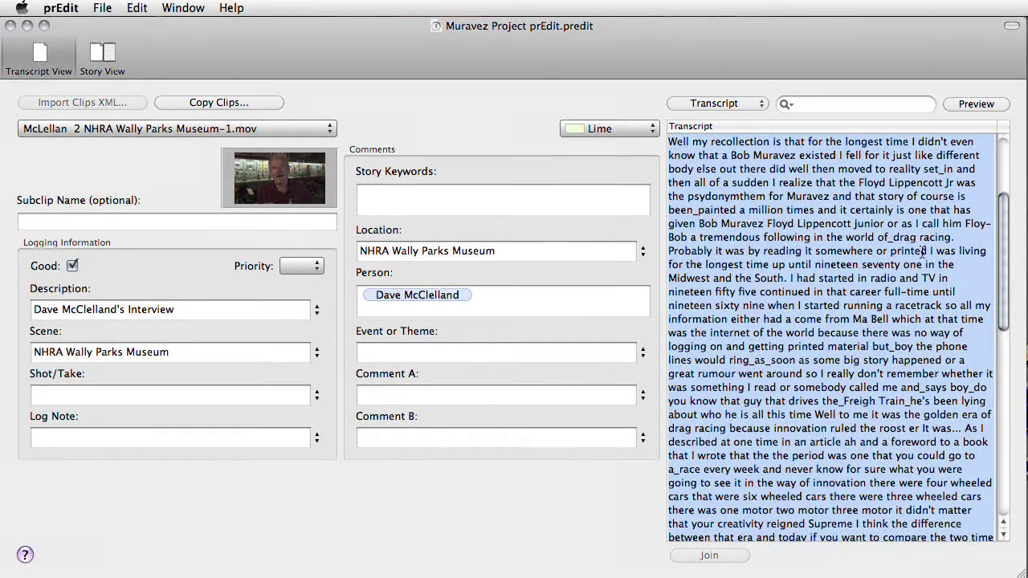
click(958, 241)
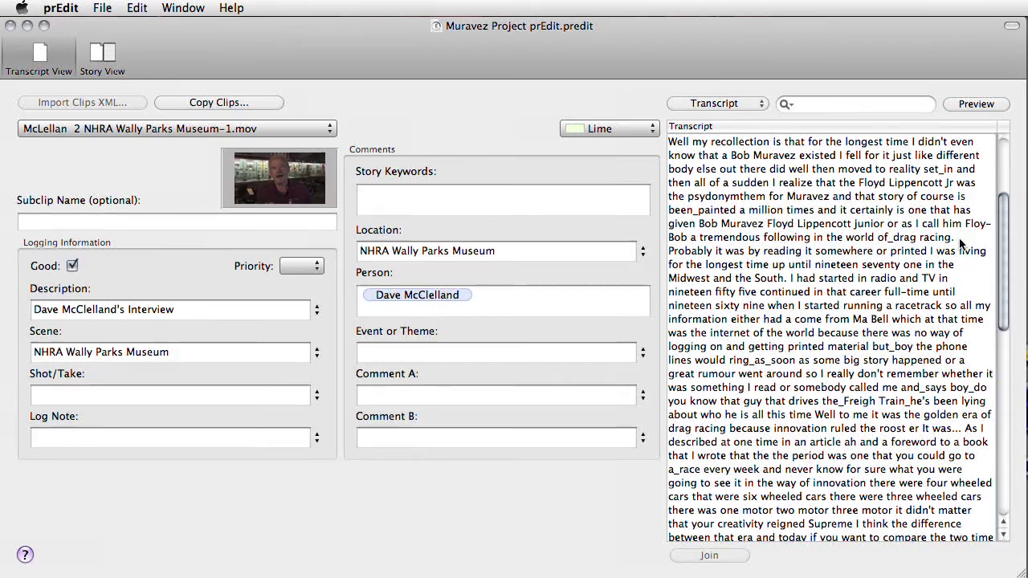
key(Return)
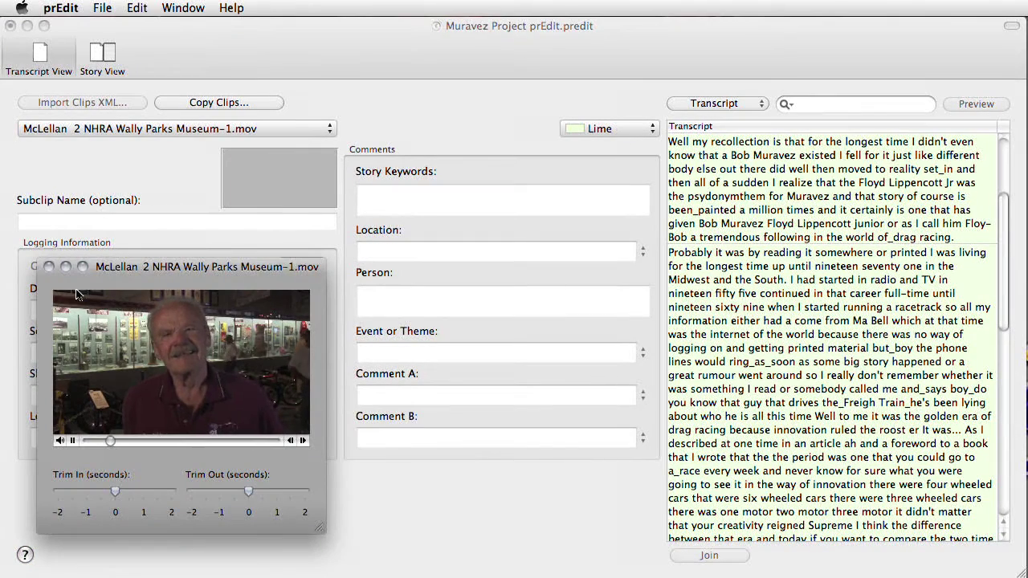
click(48, 267)
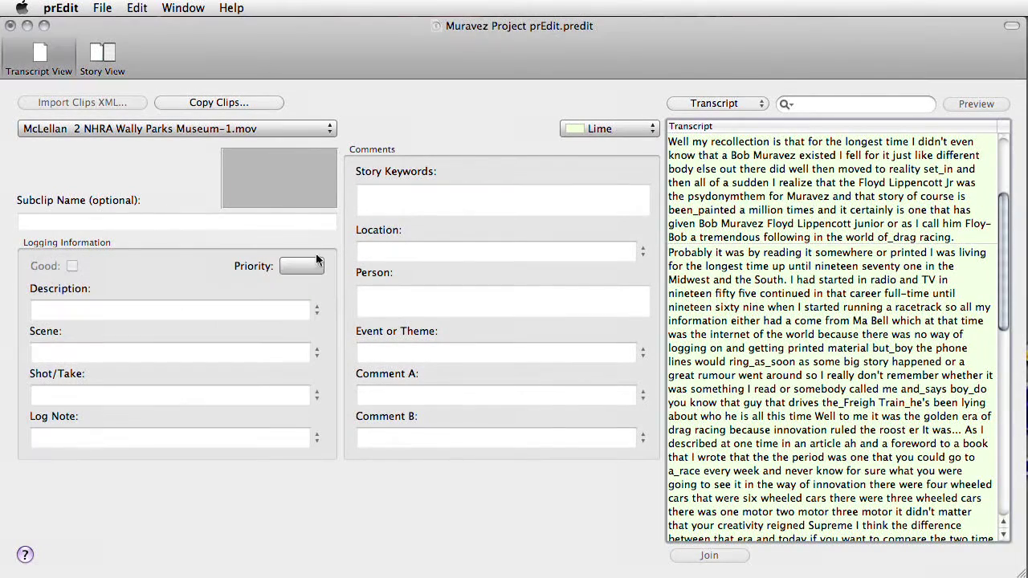
click(796, 331)
scroll(813, 222, up, 5)
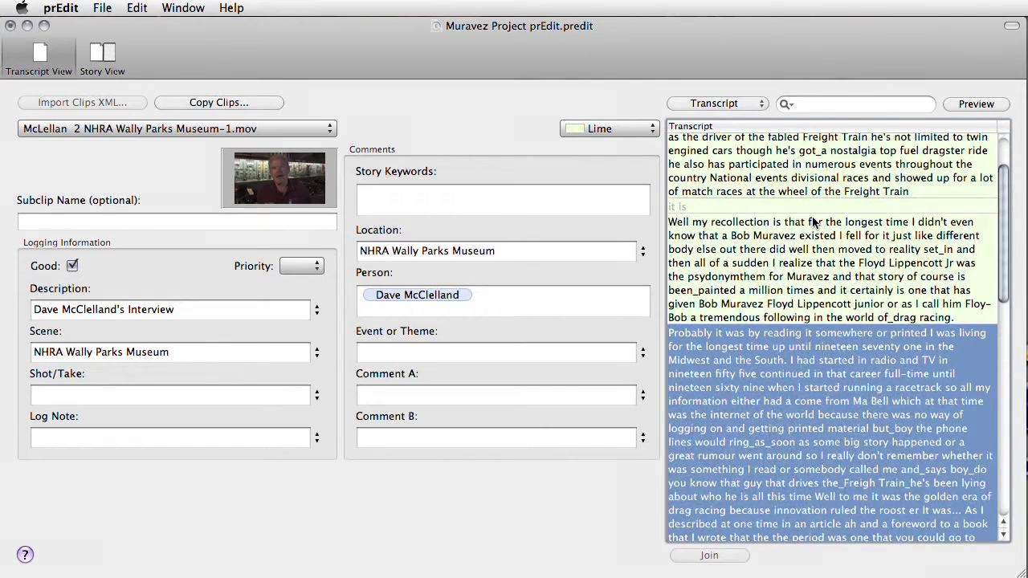
click(813, 223)
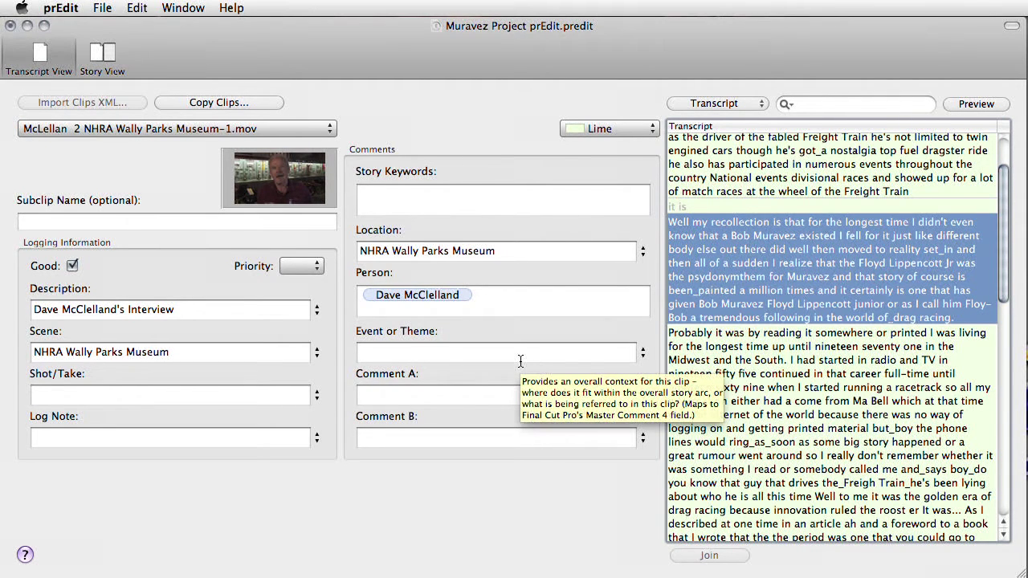
click(642, 353)
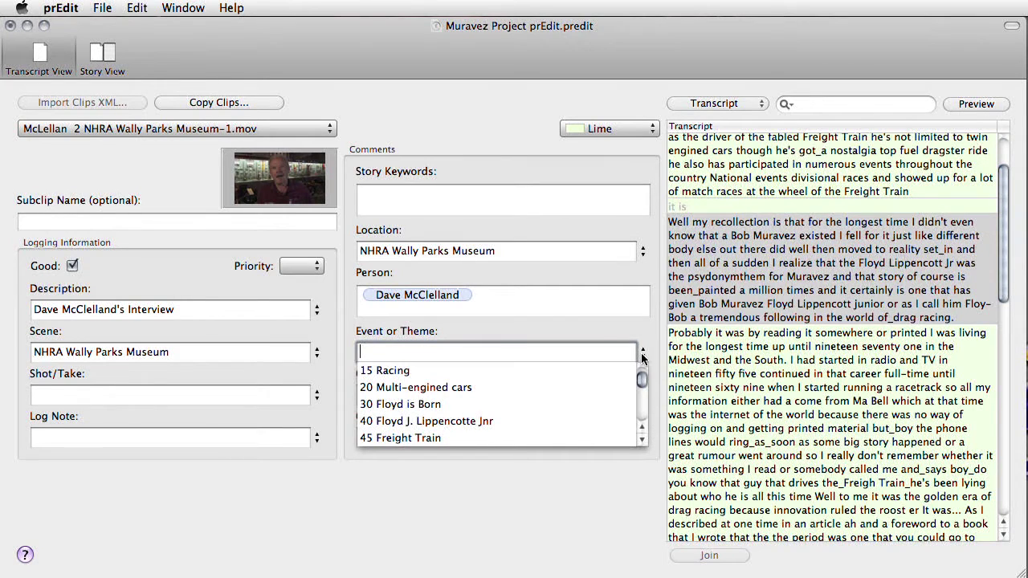
click(443, 420)
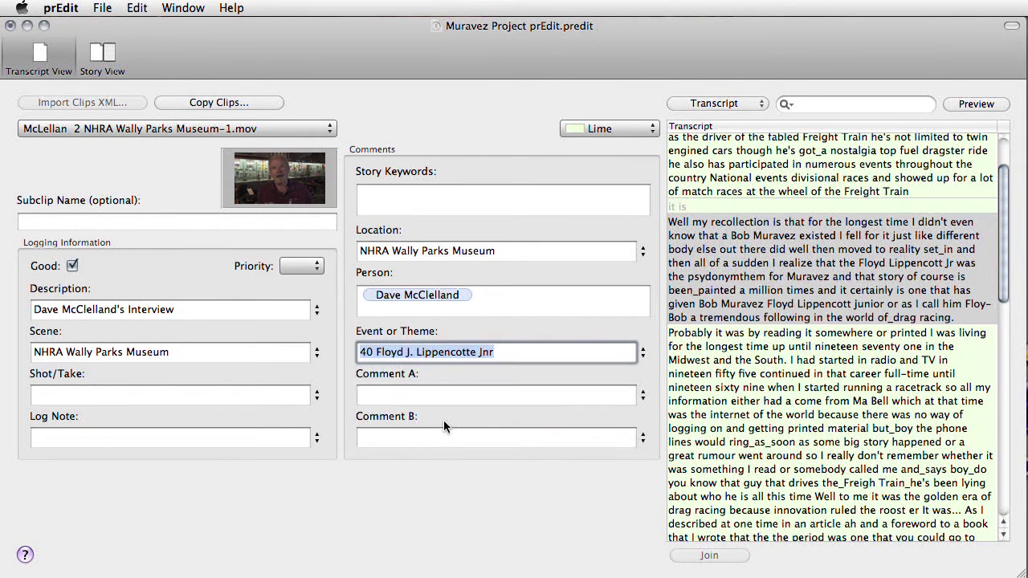
- Add the existing story keyword "Floyd is found out" to the selected passage
click(428, 199)
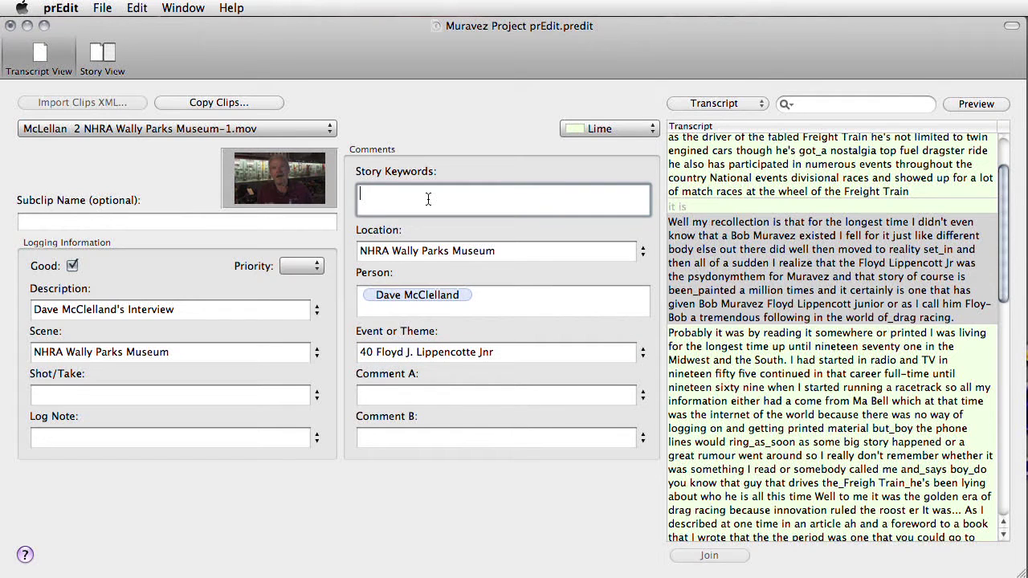
text(Floyd Lippencott Jnr is created)
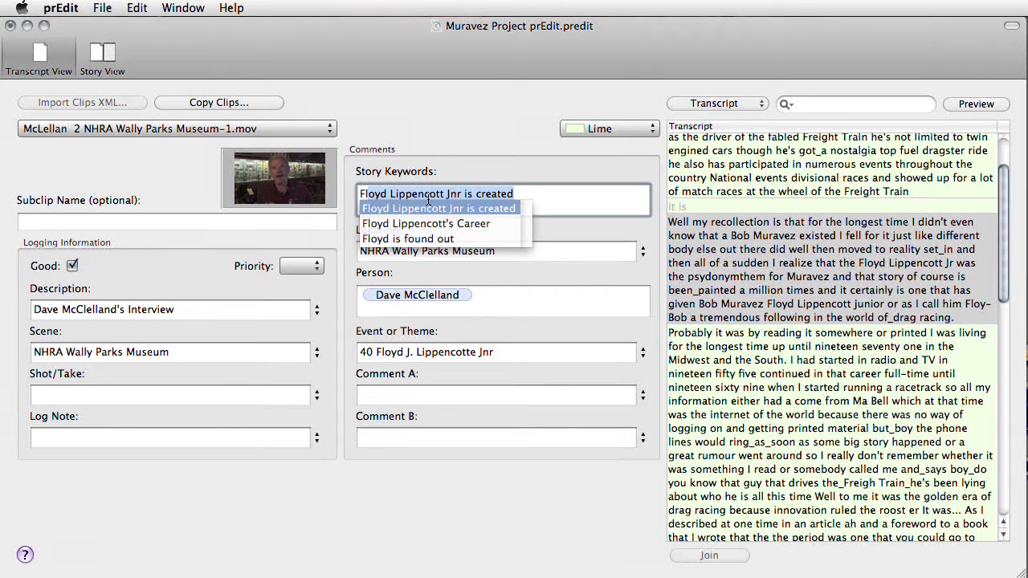
key(Down)
key(Down)
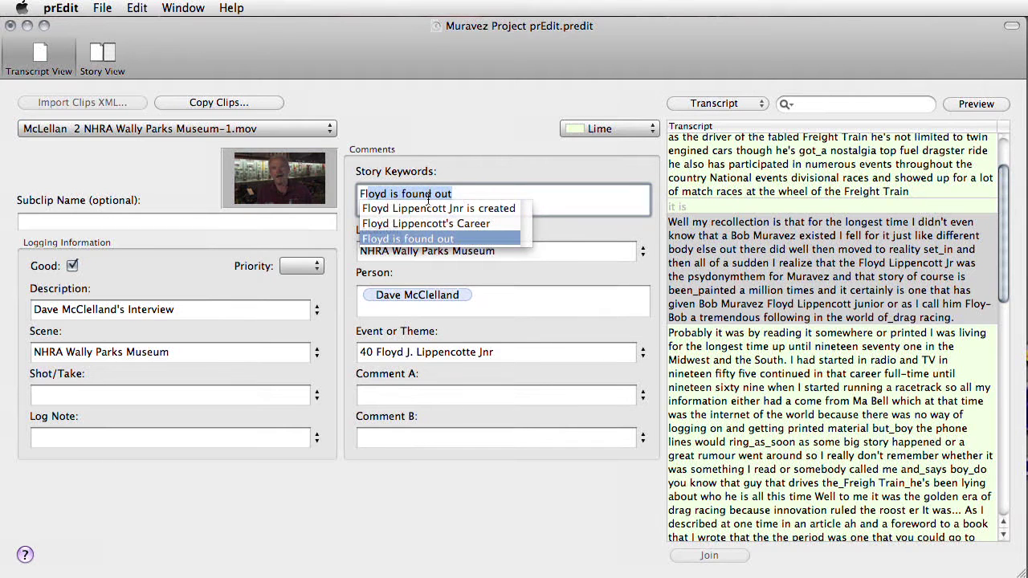
key(Return)
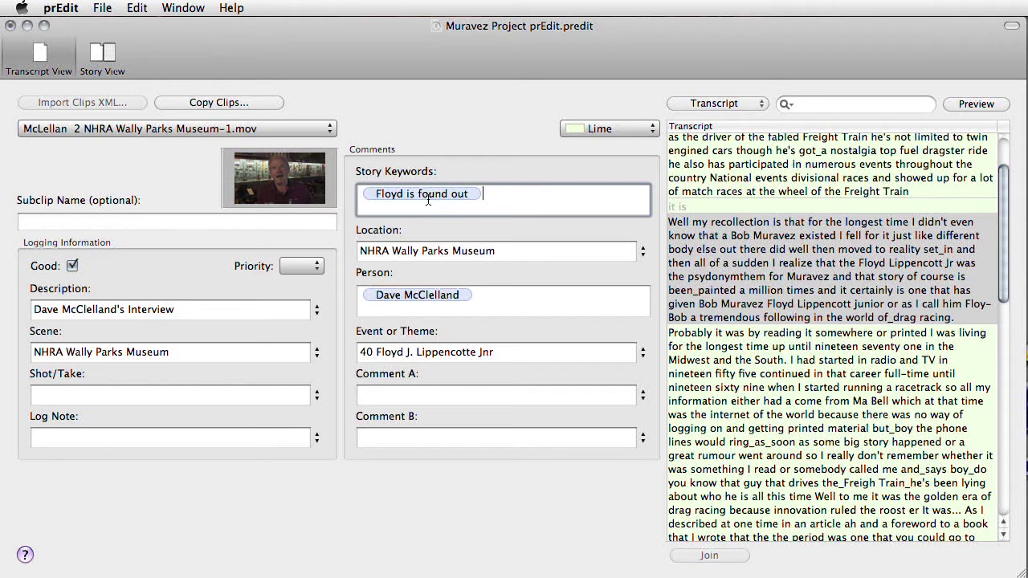
- Look through the full list of existing story keywords and leave it without adding another one
key(Escape)
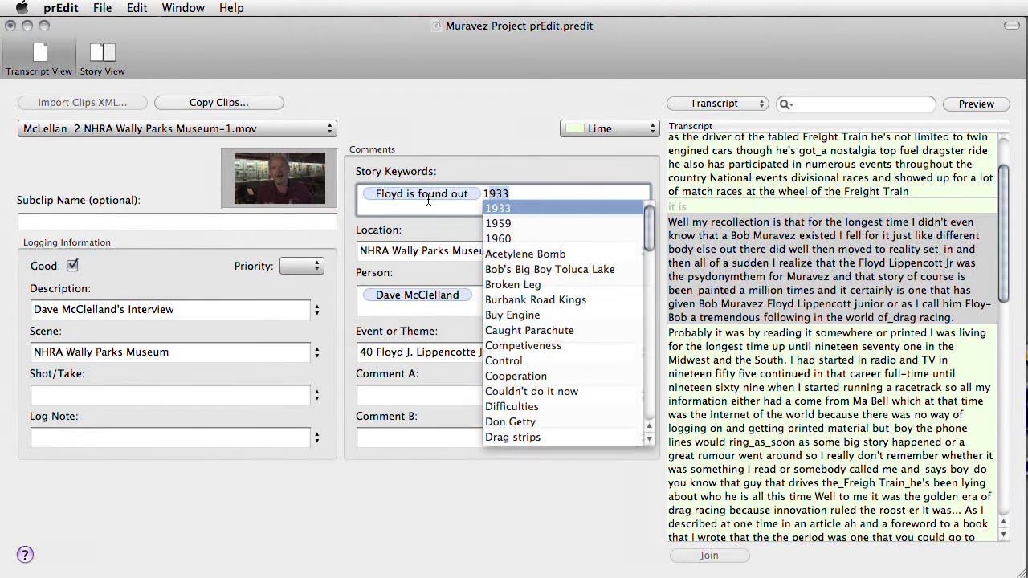
scroll(549, 289, down, 5)
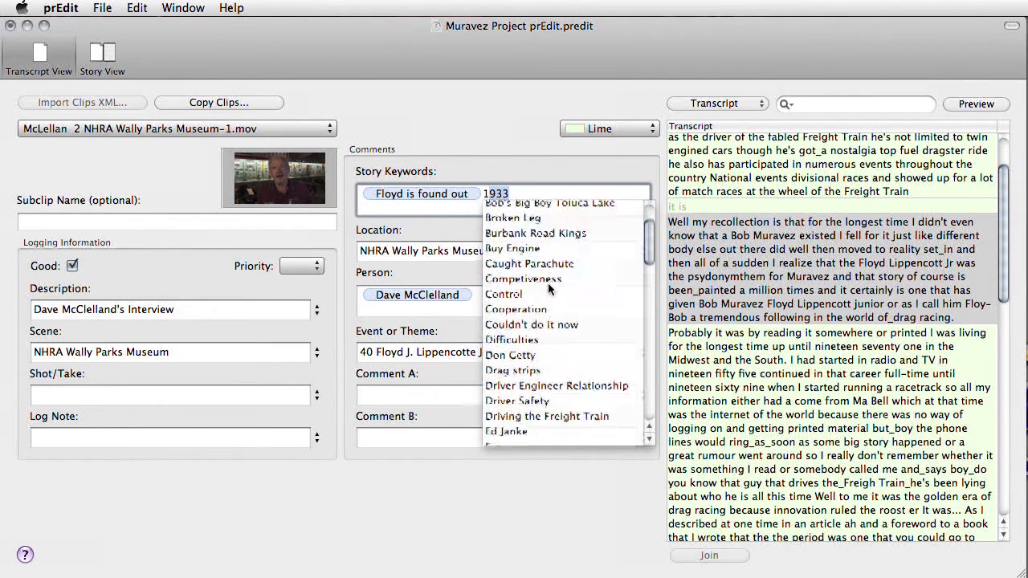
scroll(549, 289, down, 5)
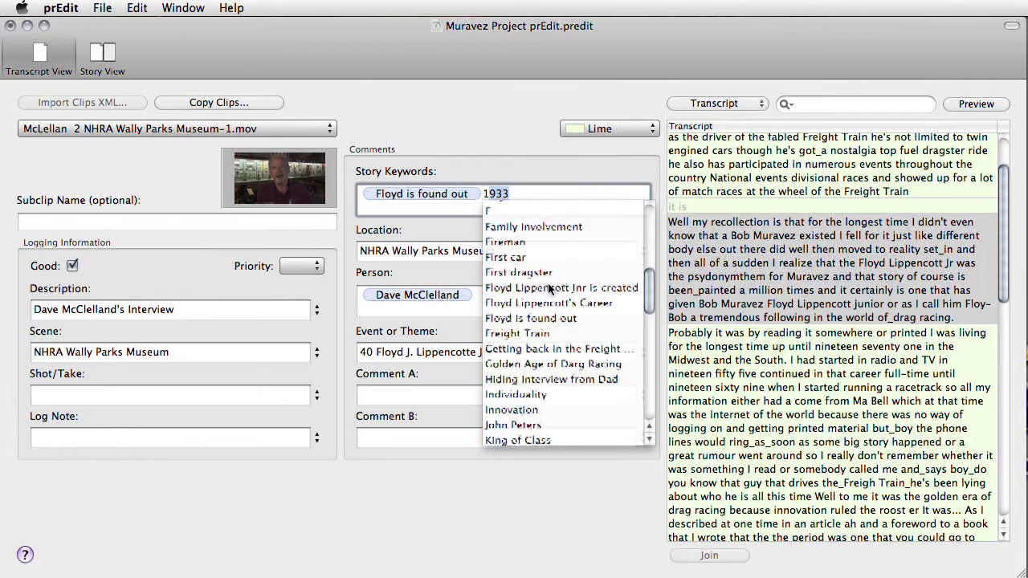
scroll(550, 289, up, 3)
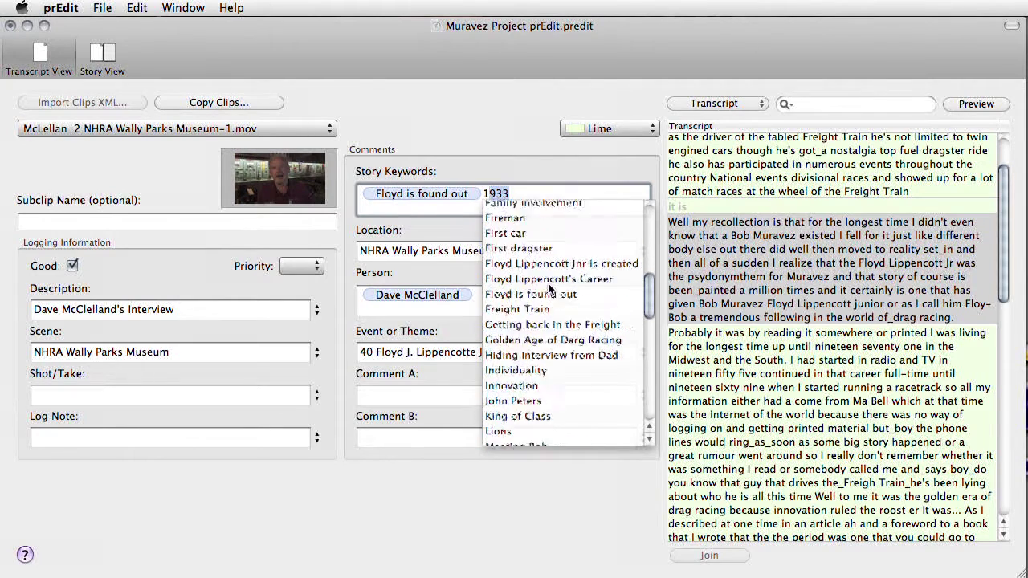
scroll(549, 289, down, 5)
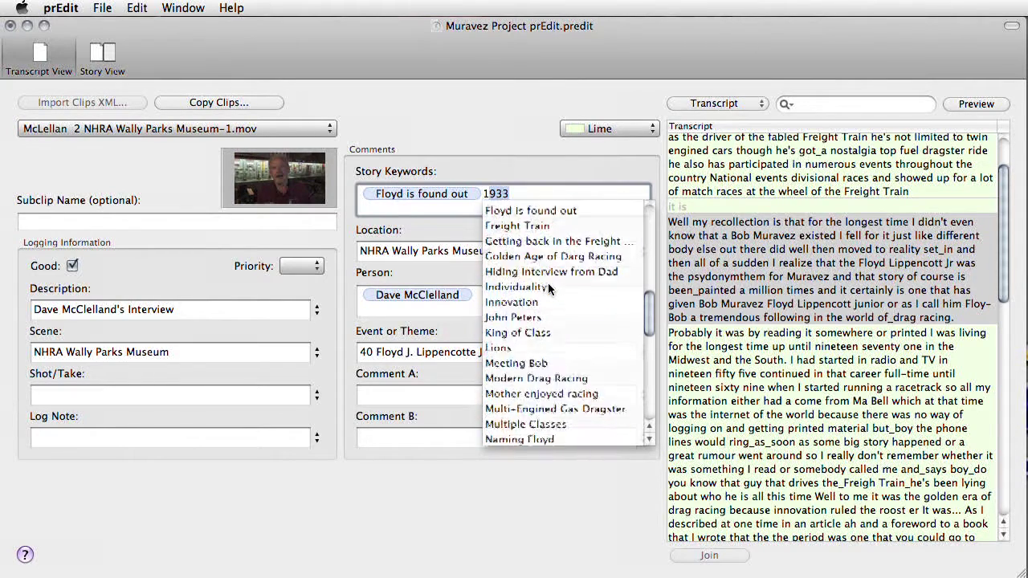
scroll(549, 289, down, 3)
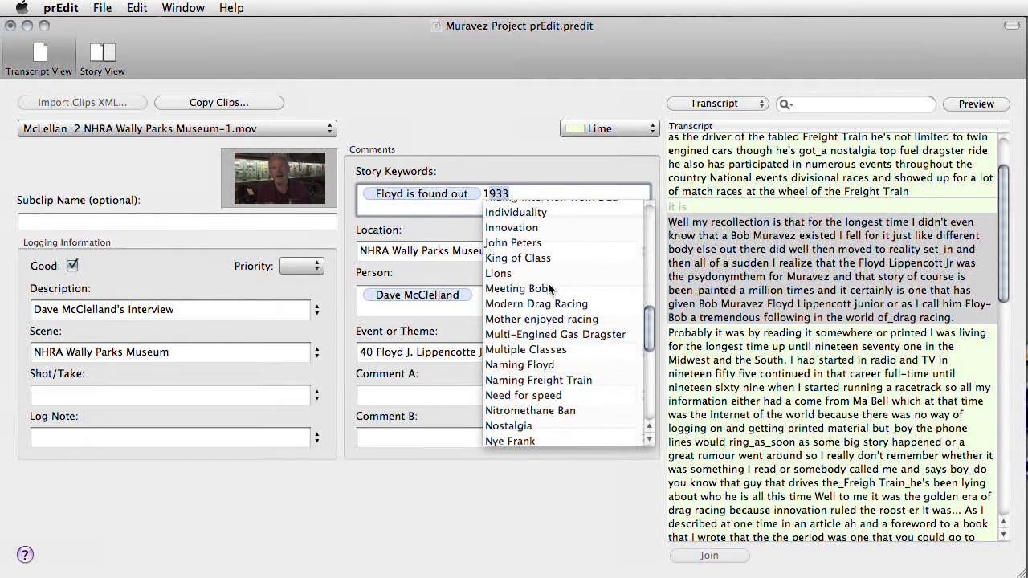
scroll(549, 289, down, 4)
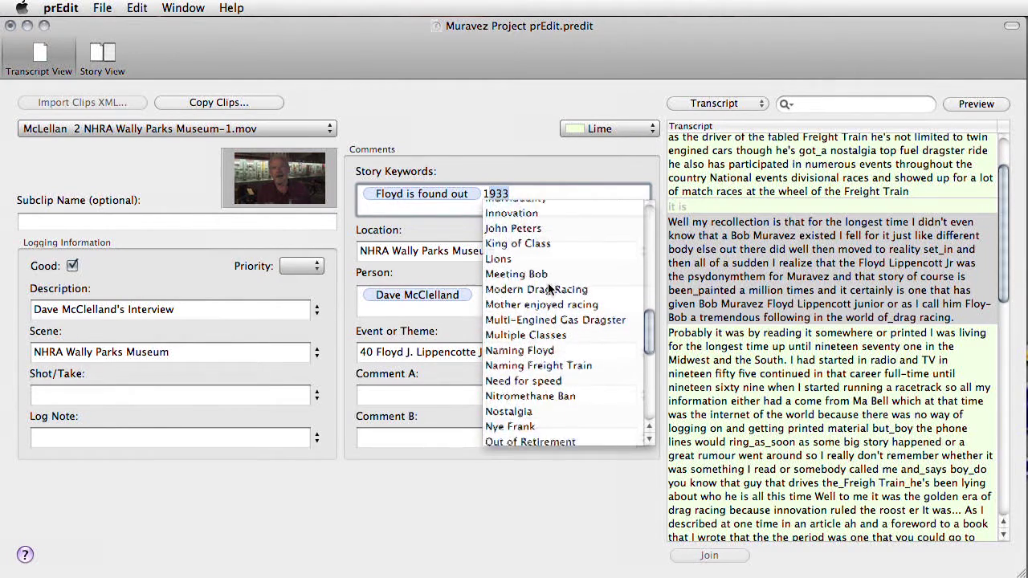
scroll(549, 289, up, 8)
scroll(548, 284, up, 4)
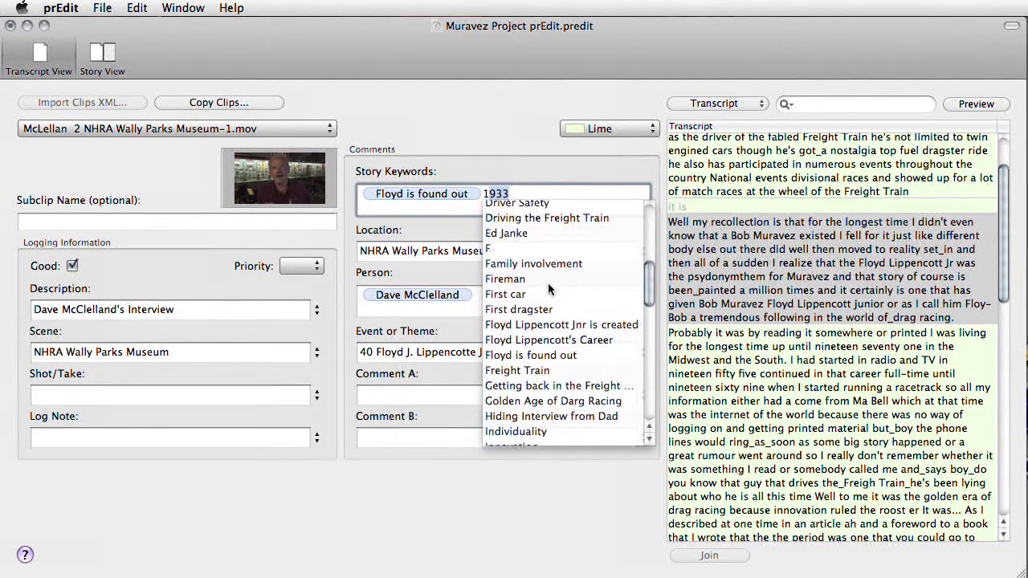
key(Escape)
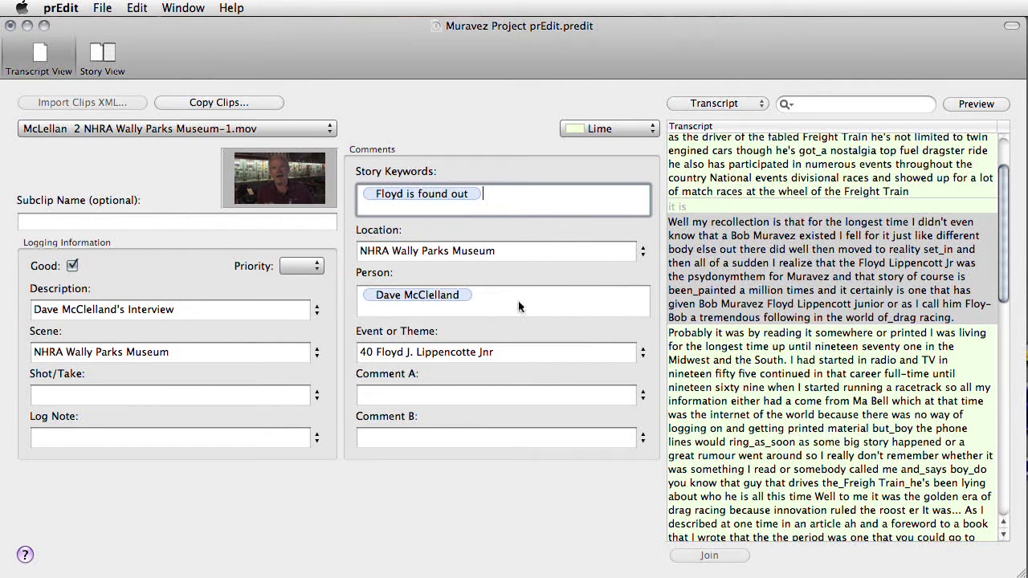
- Name the subclip of the "Well my recollection" passage "McLellan finds out Bob's FLoyd"
click(829, 340)
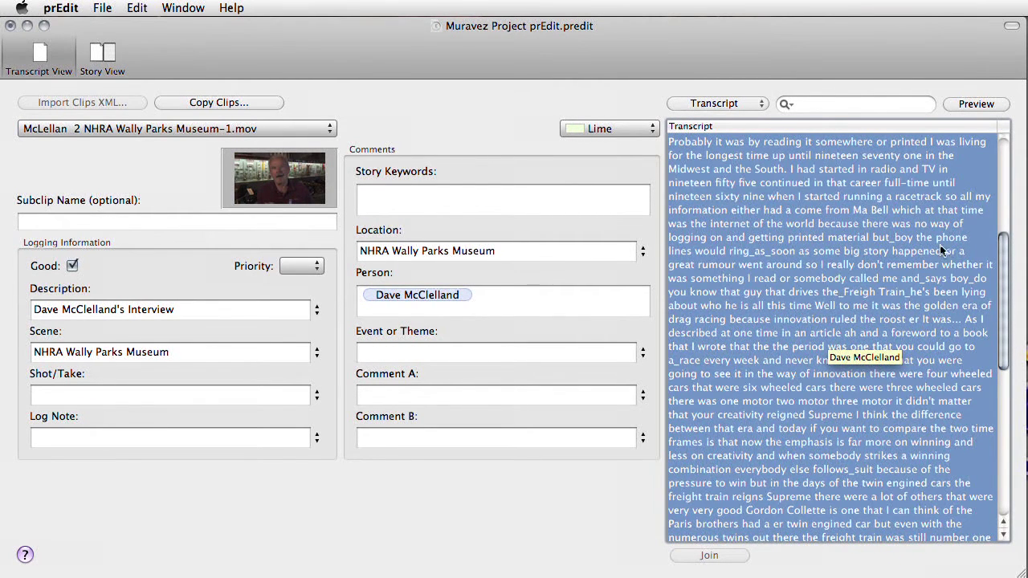
scroll(944, 250, up, 5)
click(901, 330)
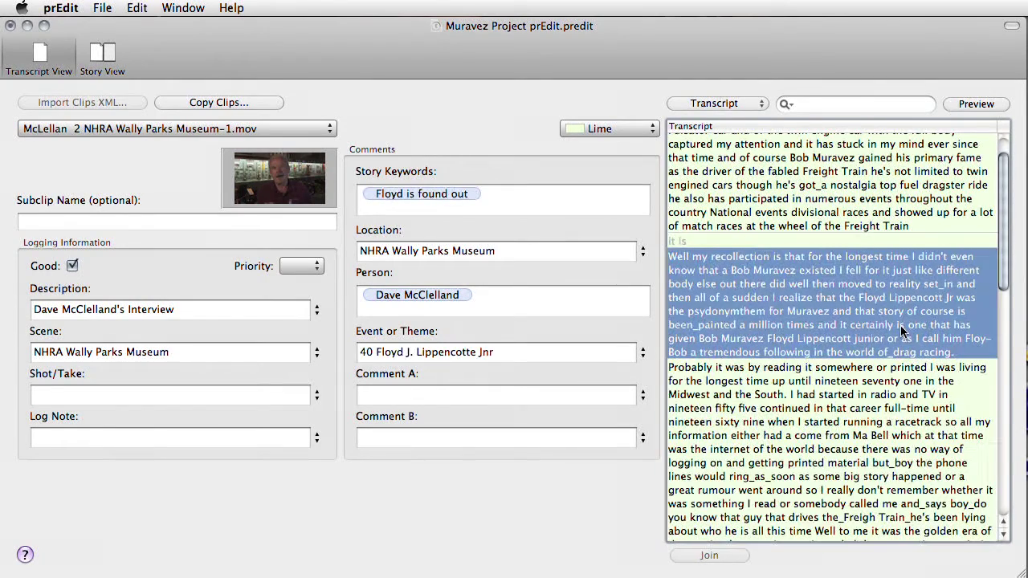
click(138, 224)
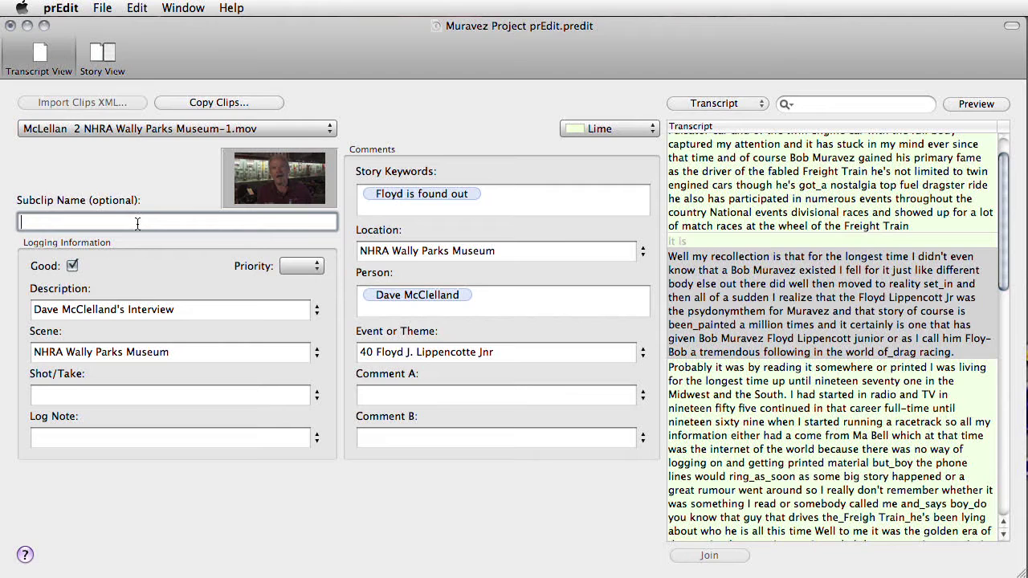
text(McLellan find s out Bo)
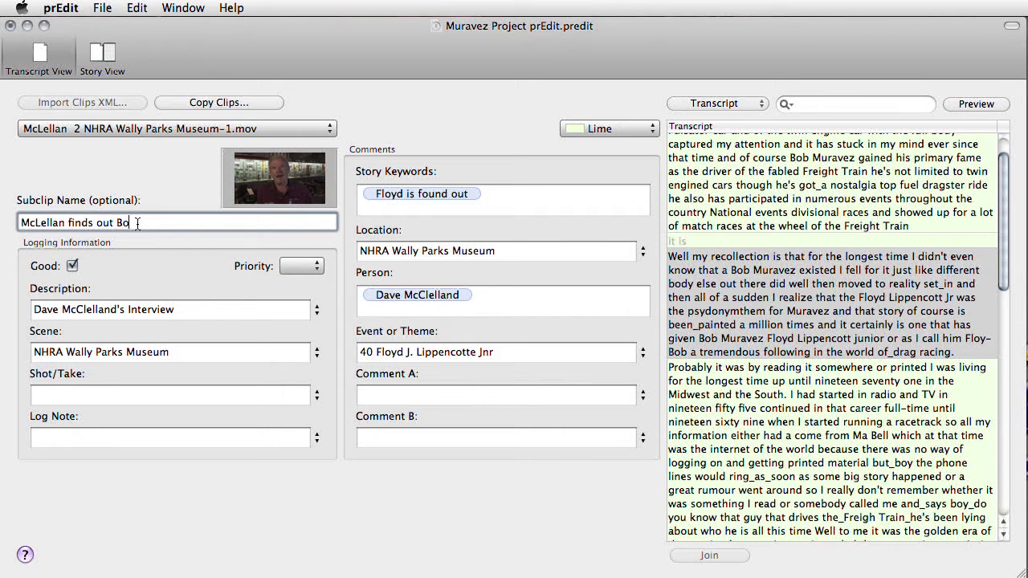
text(b's FLoyd)
- Switch to the clip Steve Gibbs 01.mov and select its transcript passage about the former Vice President of Competition
click(283, 131)
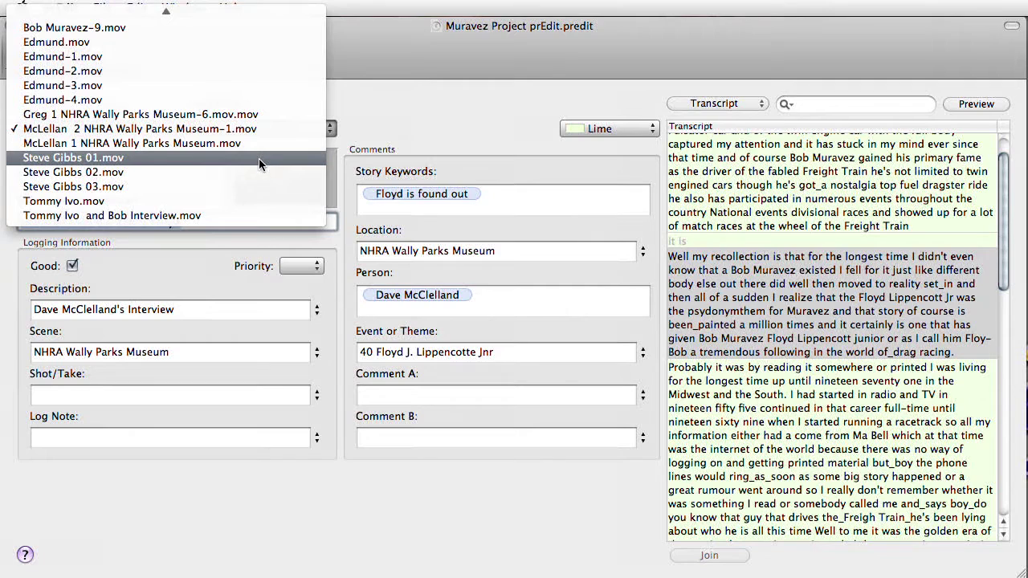
click(259, 158)
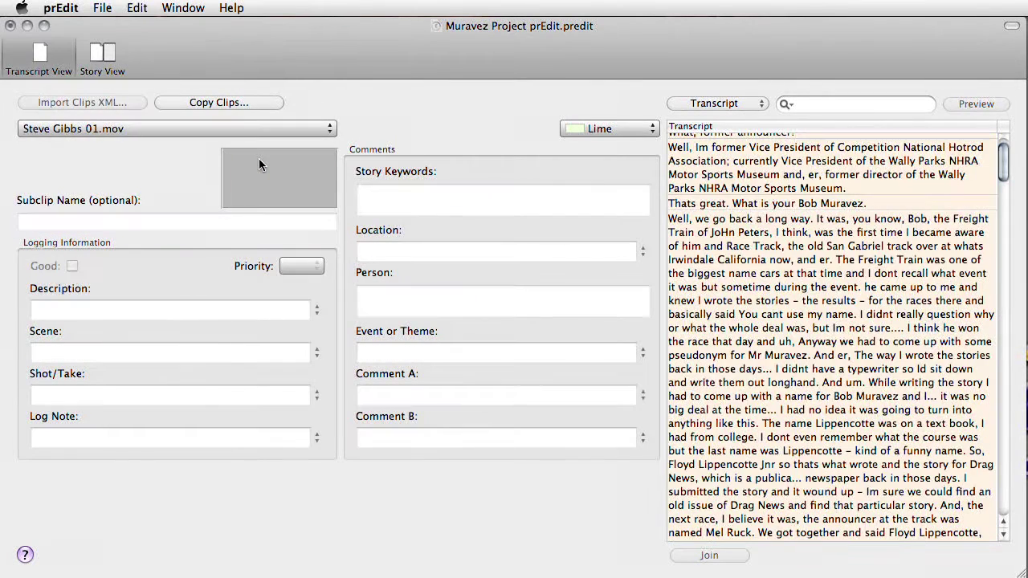
click(745, 255)
scroll(745, 255, up, 5)
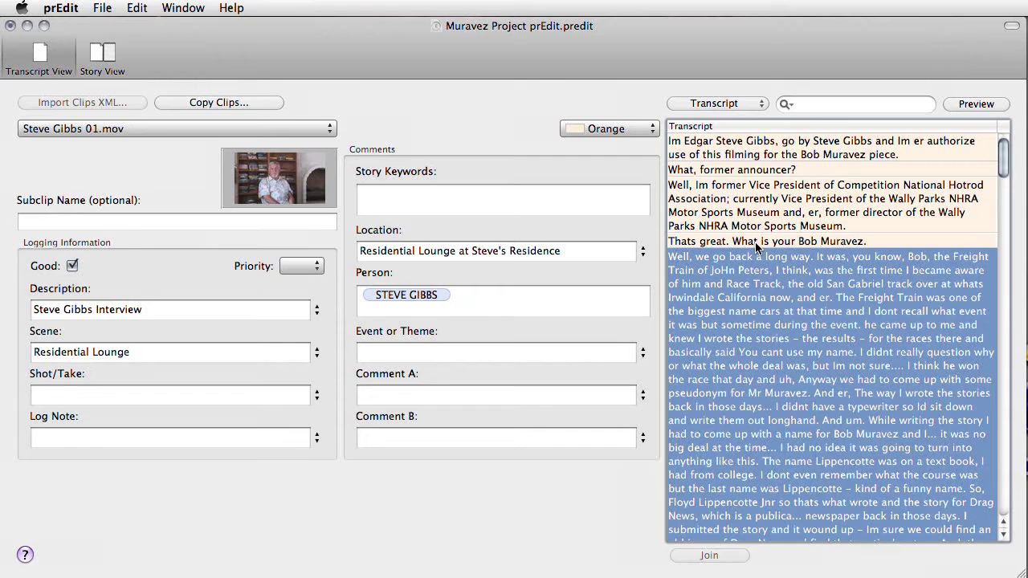
click(755, 242)
click(754, 213)
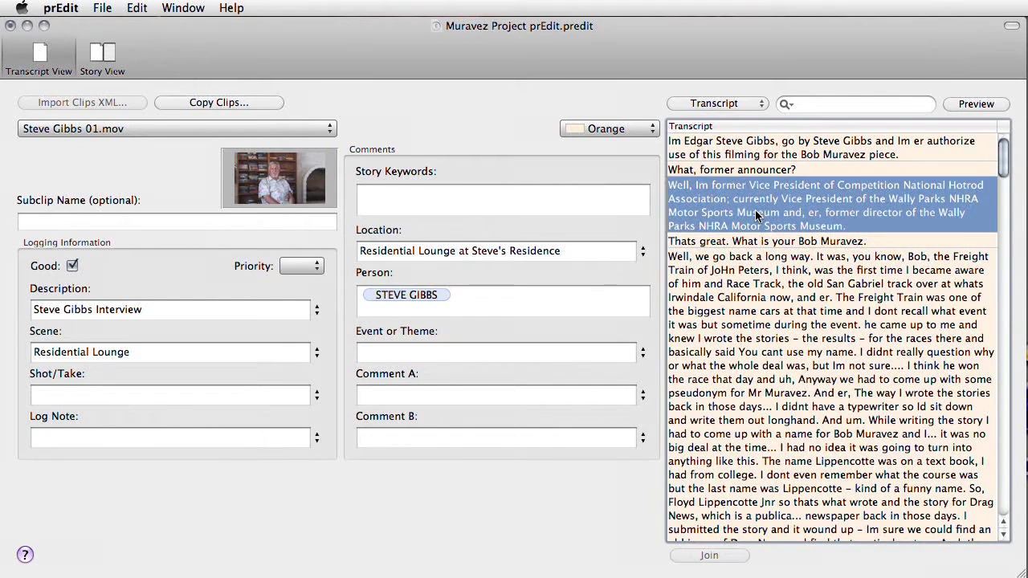
- Unmark the interviewee's opening filming-authorization passage as good
click(755, 171)
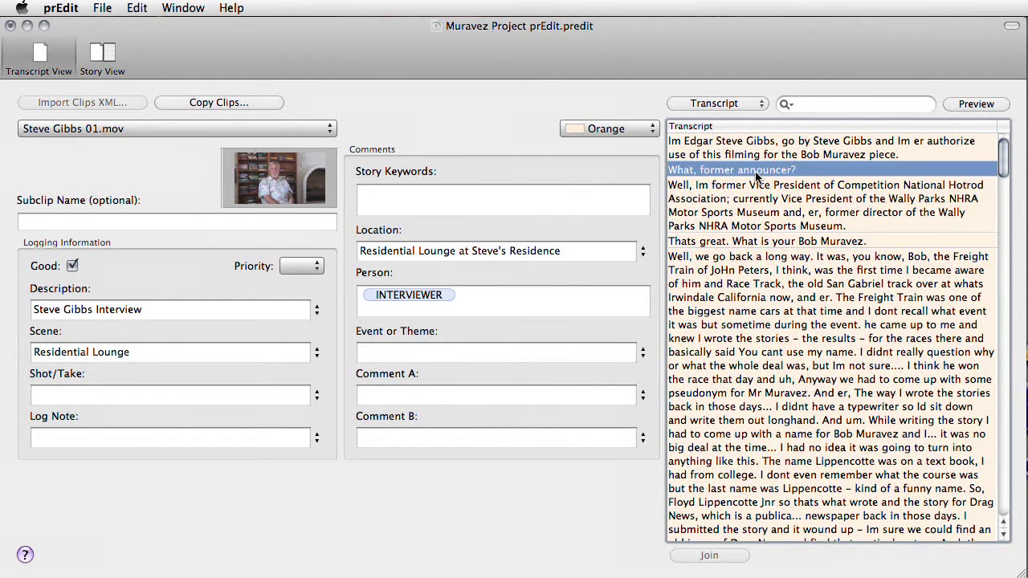
click(756, 155)
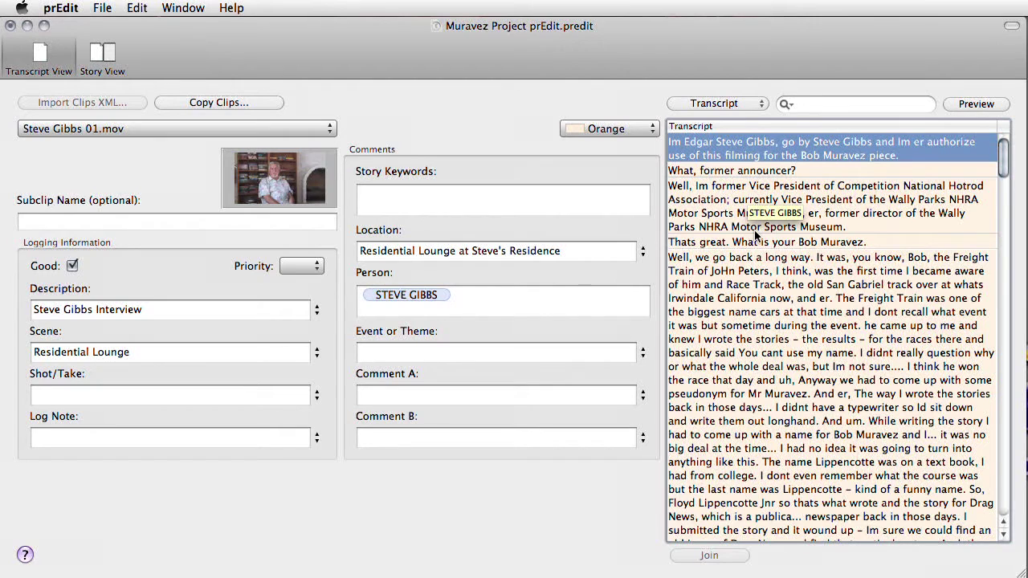
click(764, 157)
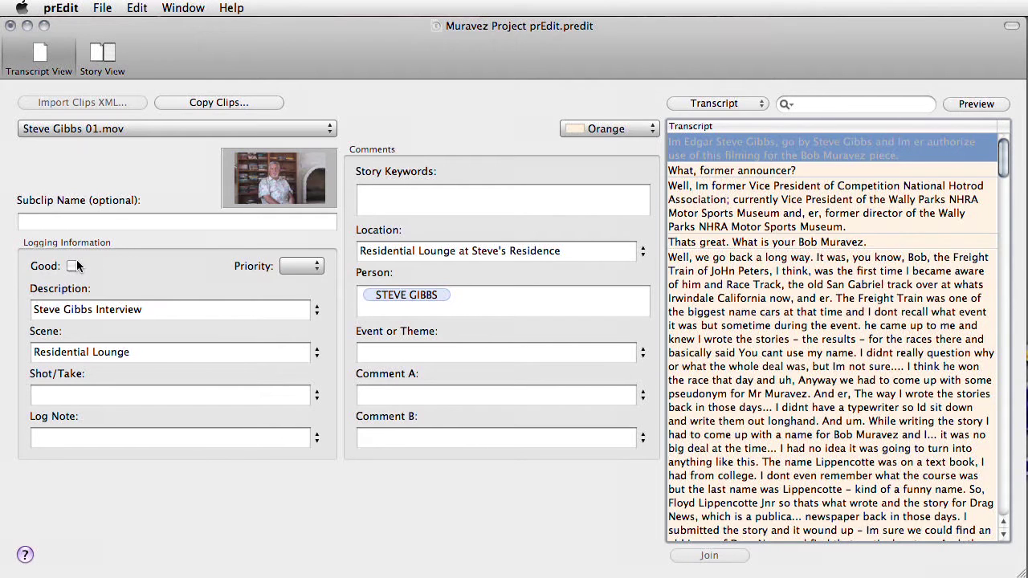
- Unmark the interviewer lines "What, former announcer?" and "Thats great. What is your Bob Muravez." as good
click(740, 171)
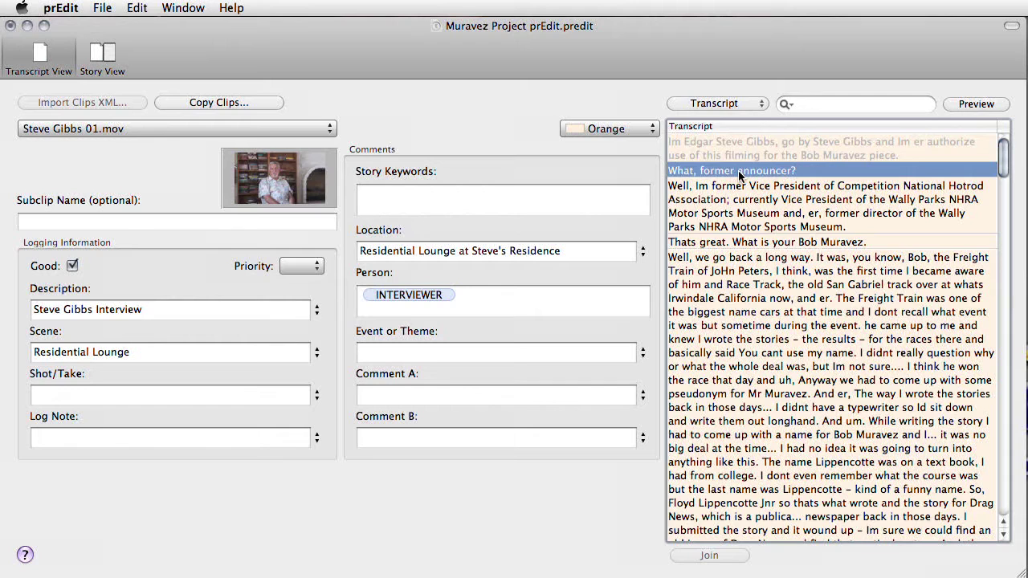
key(Return)
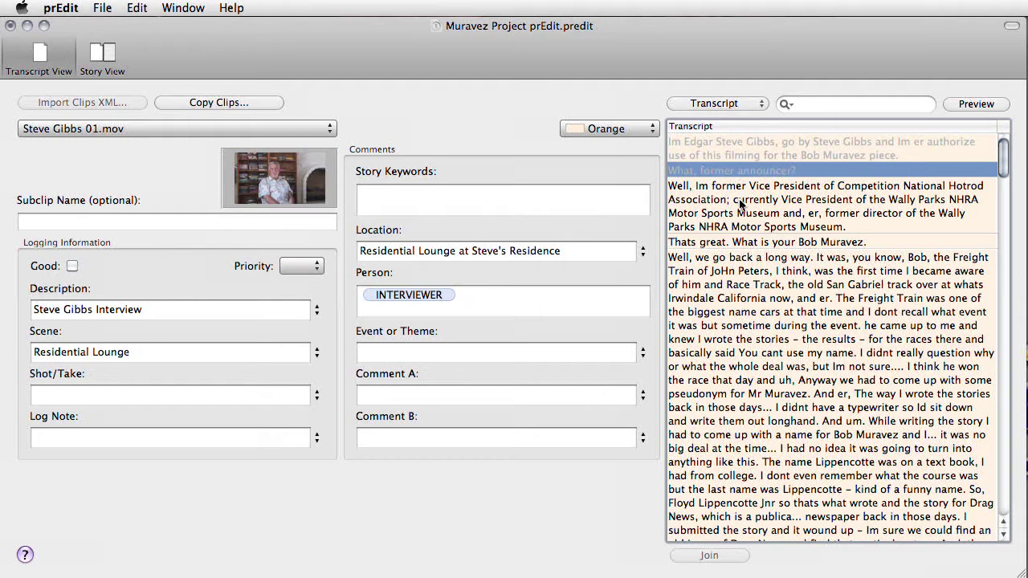
click(740, 207)
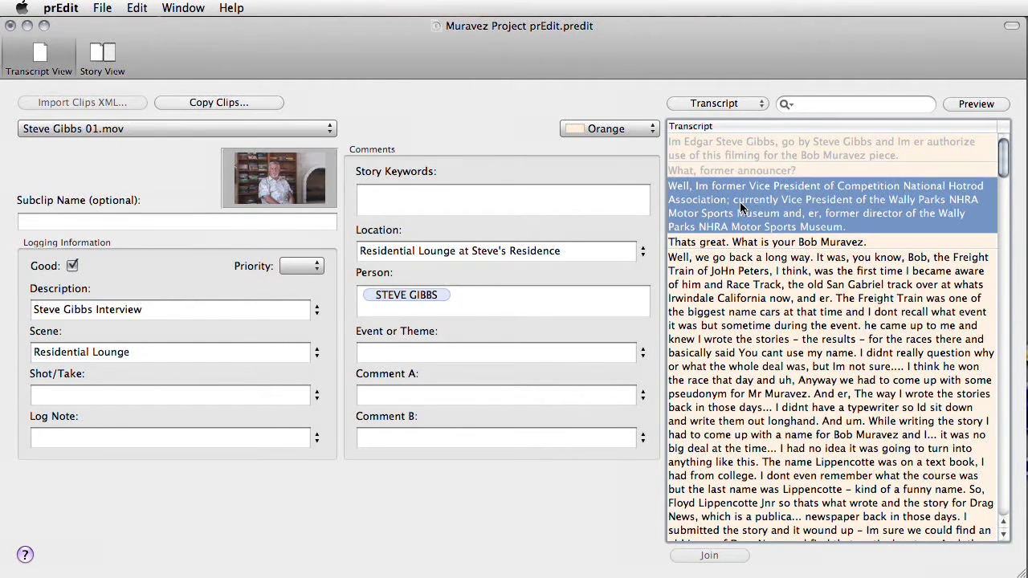
click(738, 242)
key(Return)
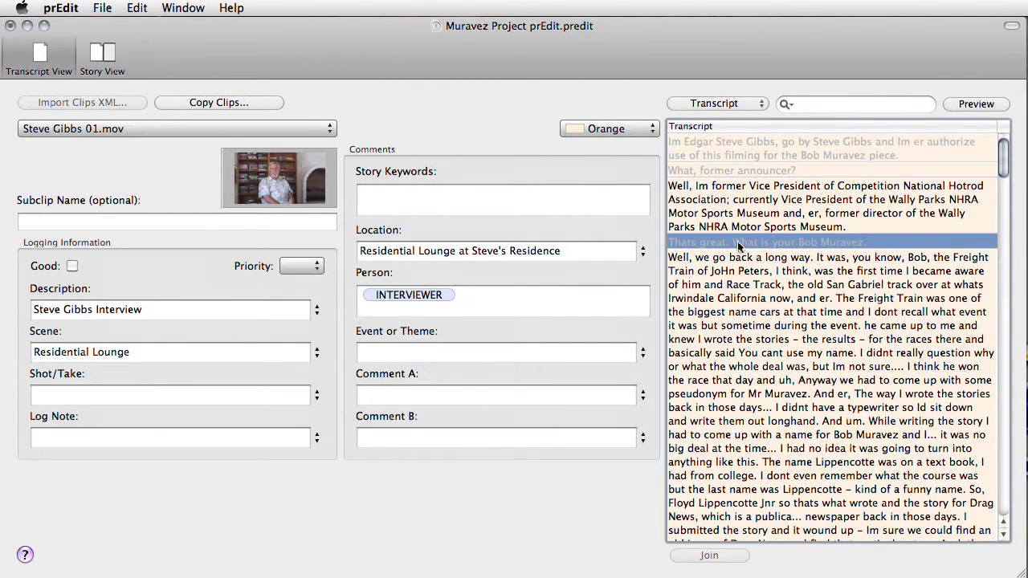
- Split the long "Well, we go back a long way" passage into two subclips just before "Anyway we had to come up"
click(735, 293)
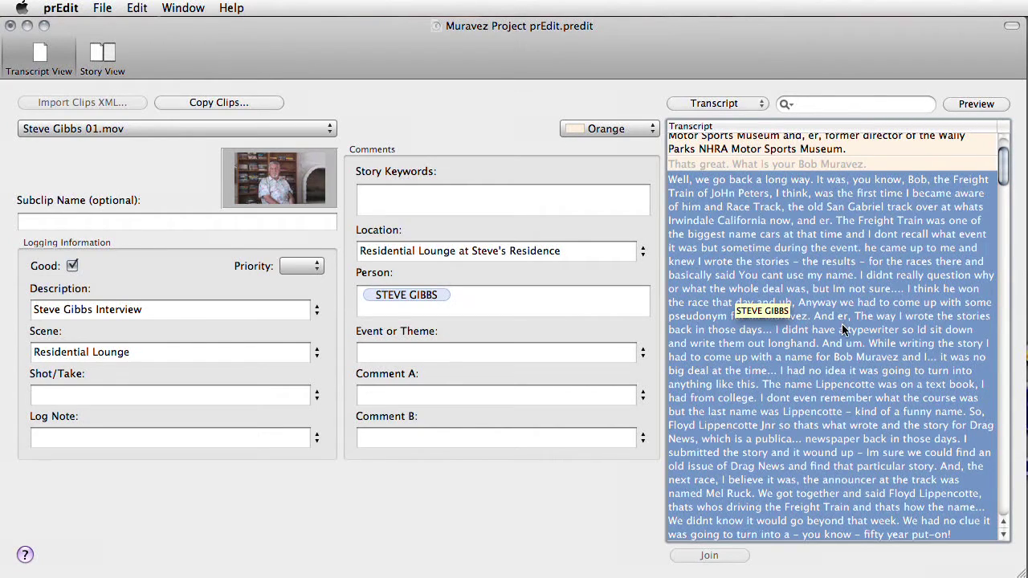
scroll(842, 329, down, 3)
scroll(842, 329, up, 3)
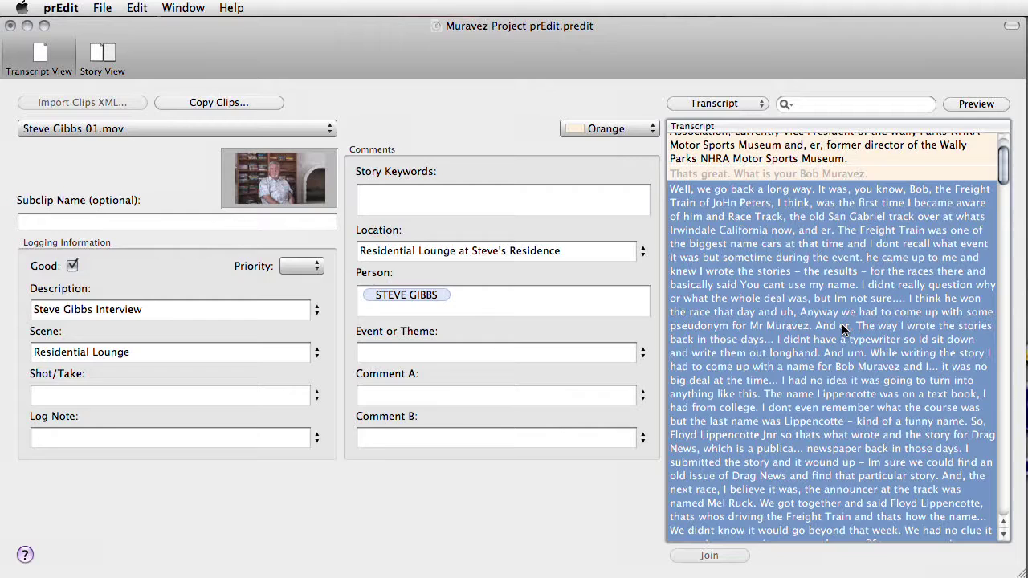
scroll(842, 329, down, 1)
click(842, 327)
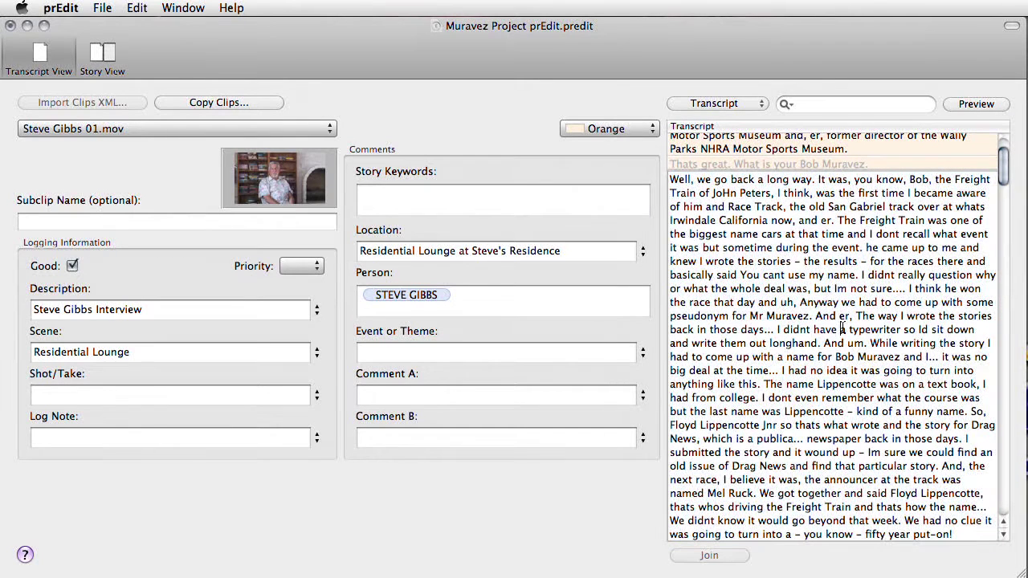
click(799, 302)
key(Return)
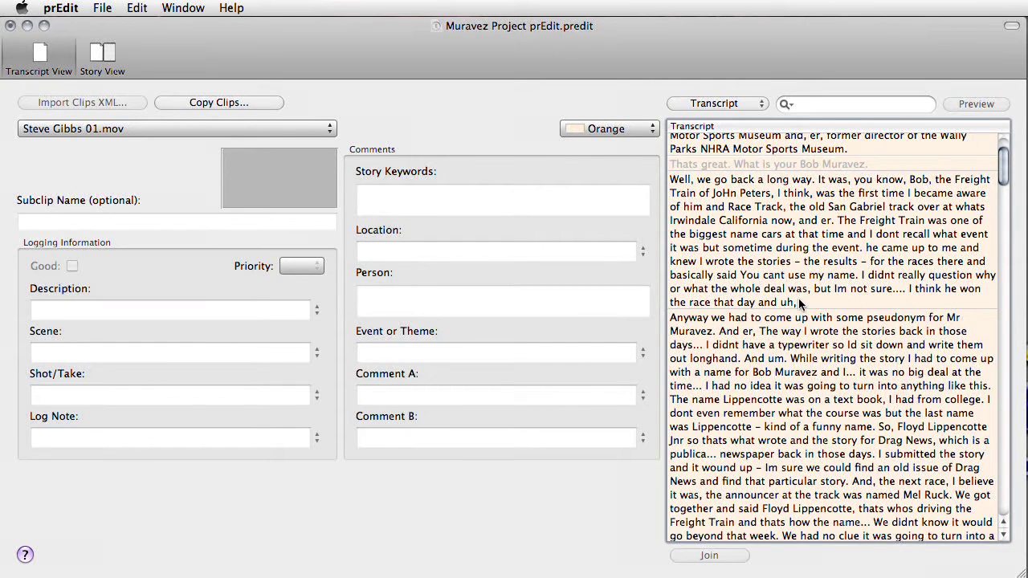
- Add the existing story keyword "Freight Train" to the "Well, we go back a long way" subclip
click(802, 268)
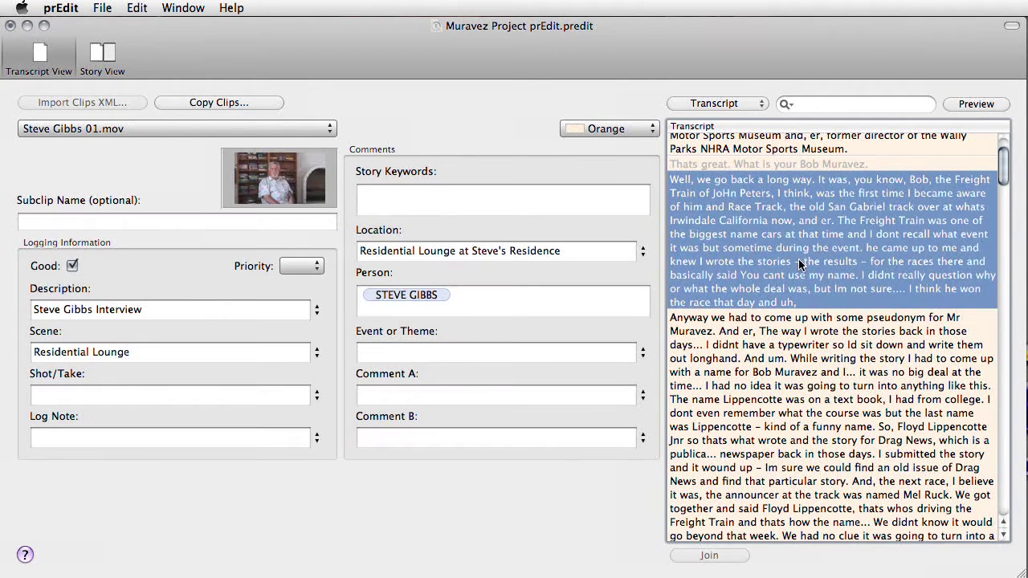
click(472, 200)
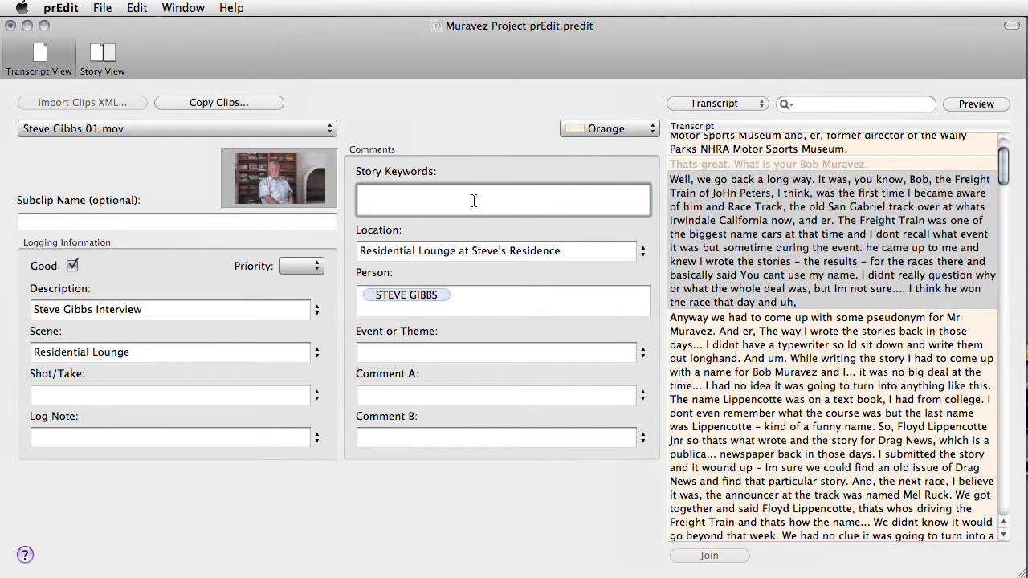
text(fr)
key(Tab)
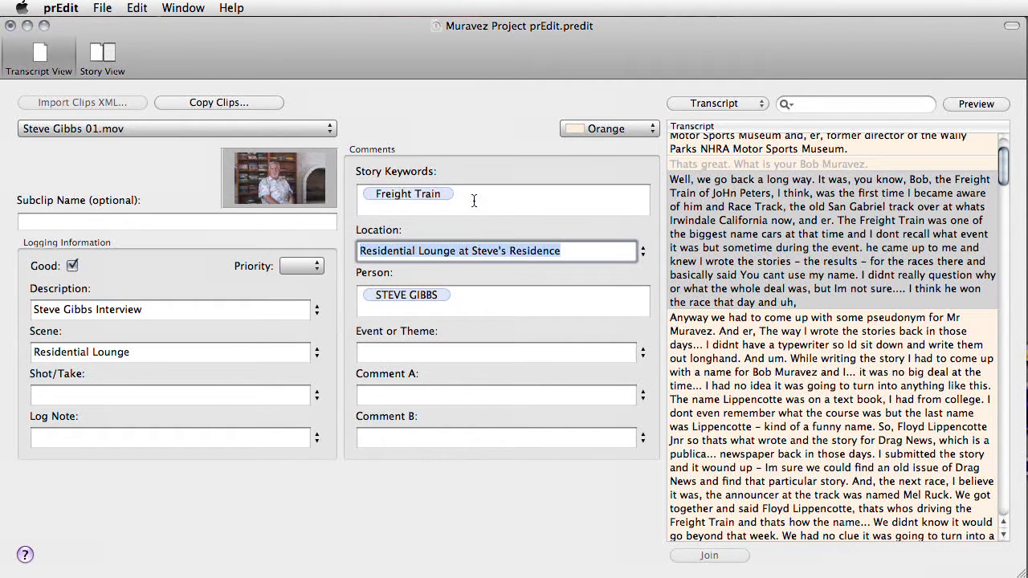
- Set the event or theme of the selected subclip to the existing entry "30 Floyd is Born"
click(433, 353)
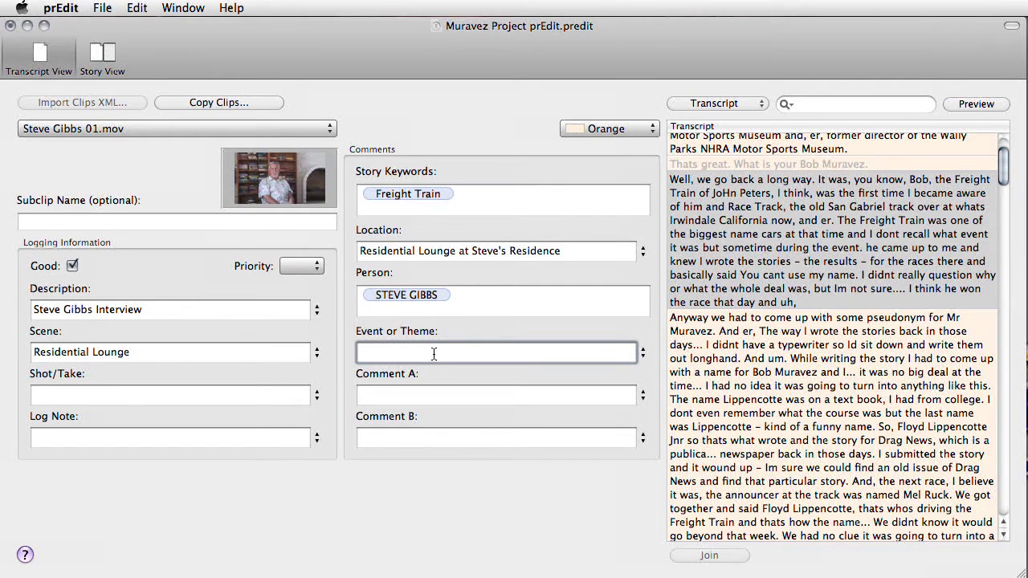
click(641, 358)
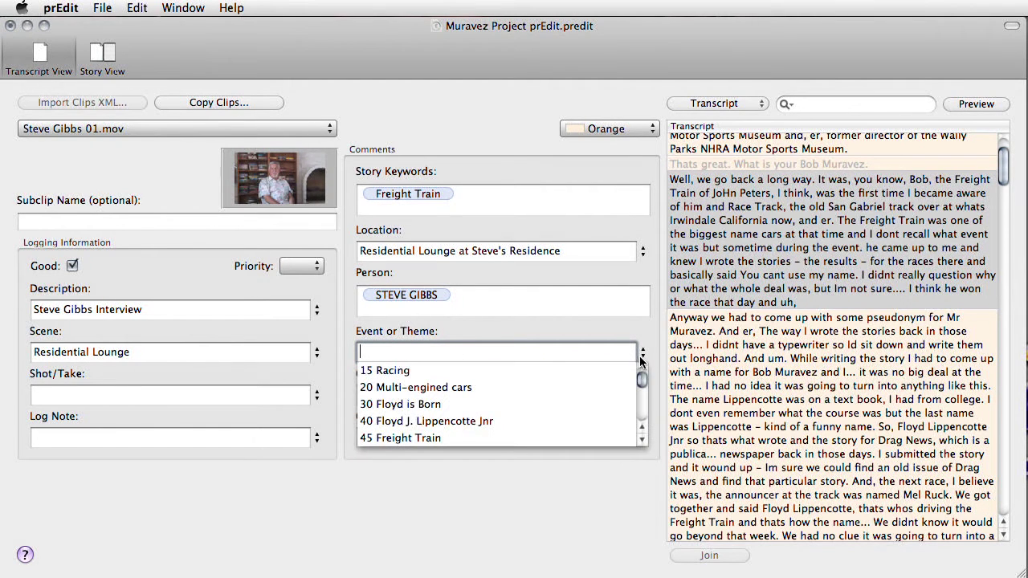
click(475, 404)
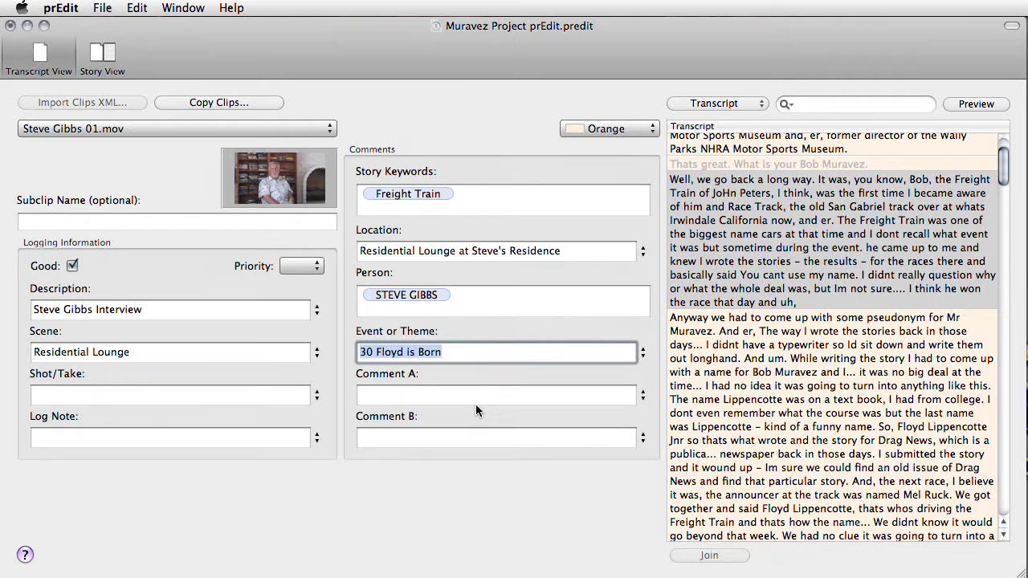
- Add "Floyd Lippencott Jnr is created" as a second story keyword on the selected subclip
click(493, 204)
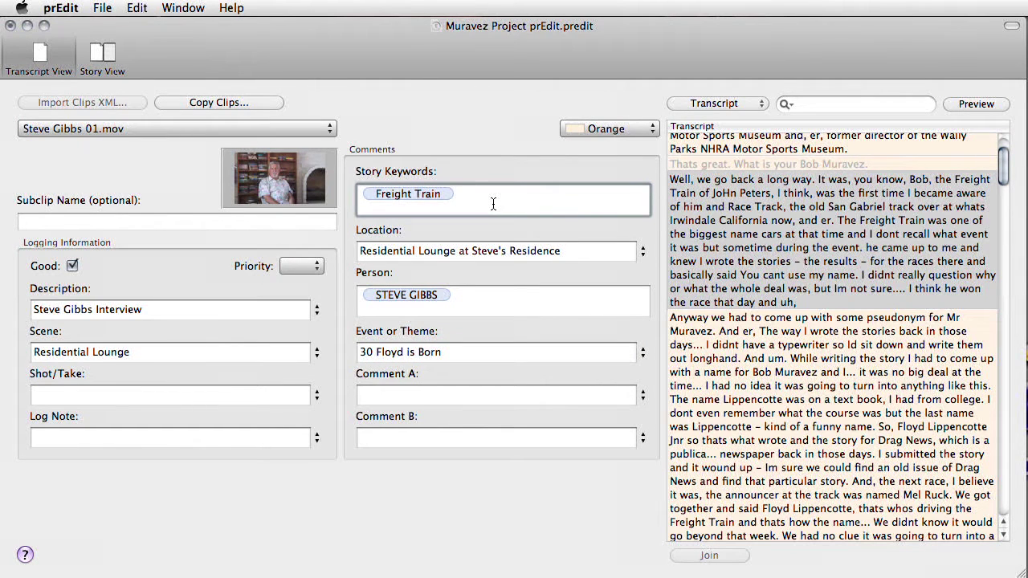
text(Floyd Lippencott Jnr is created)
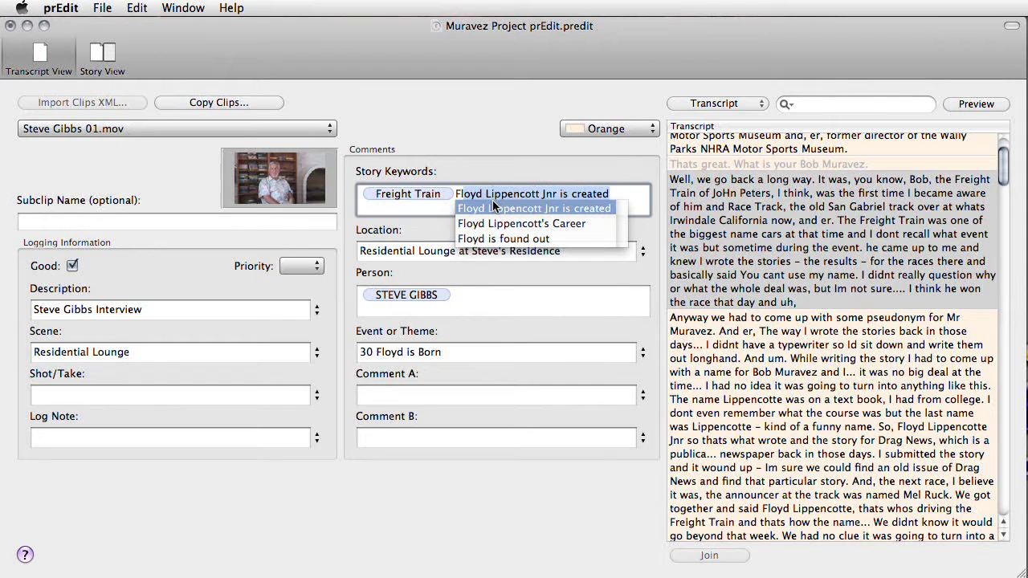
key(Return)
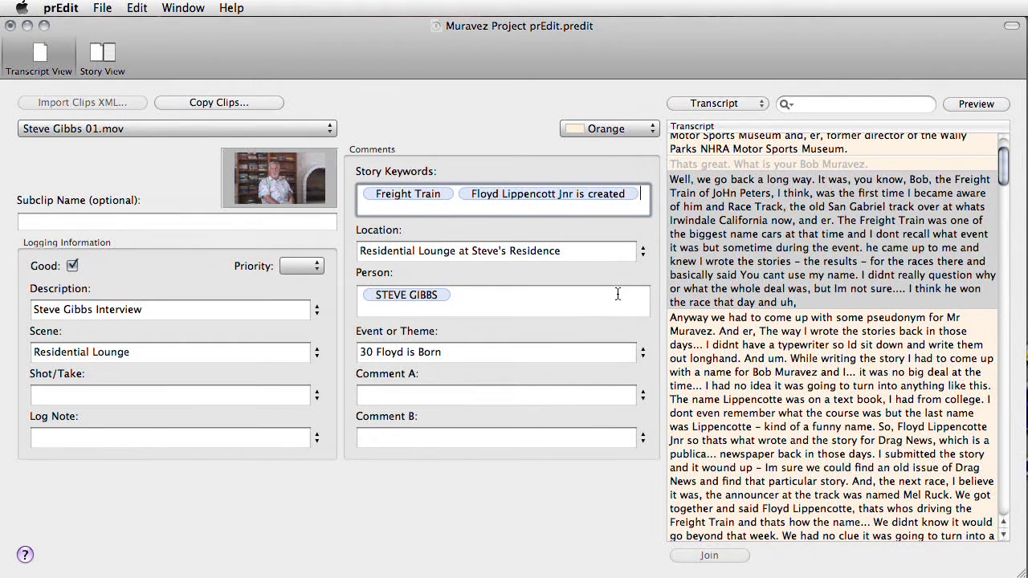
- Review the full "Anyway we had to come up with some pseudonym" passage and open its text for editing
click(743, 347)
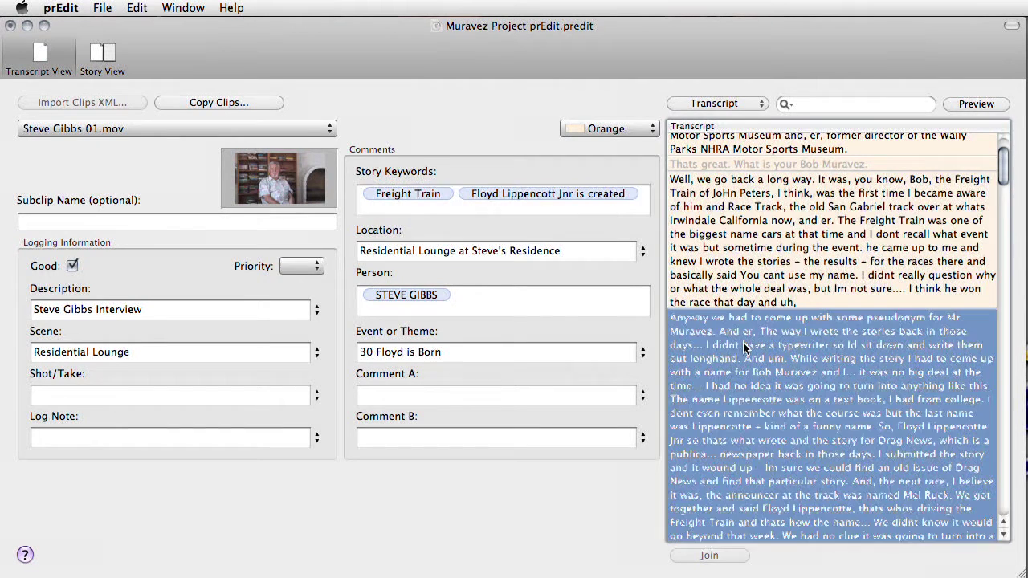
scroll(744, 347, down, 3)
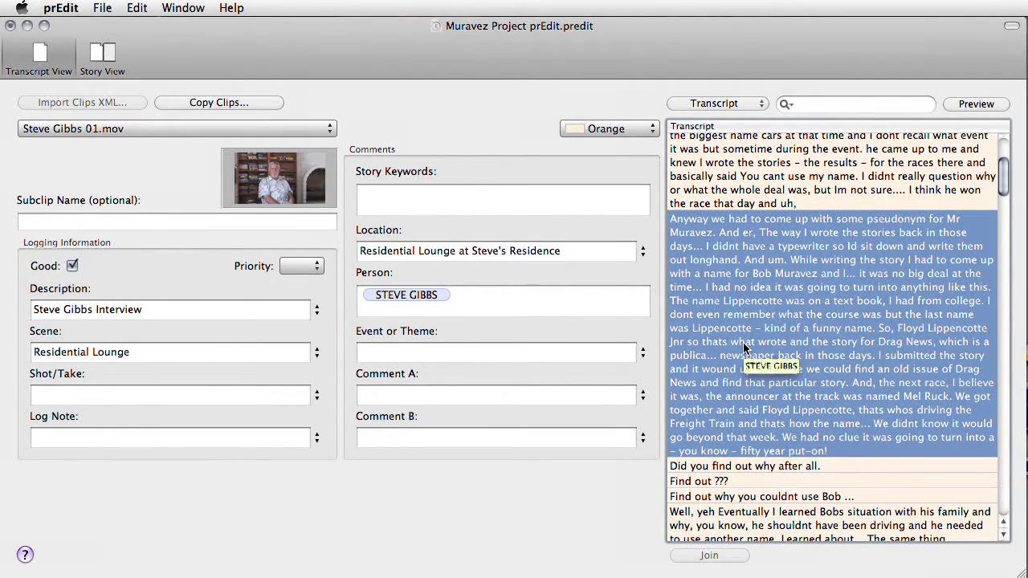
click(743, 347)
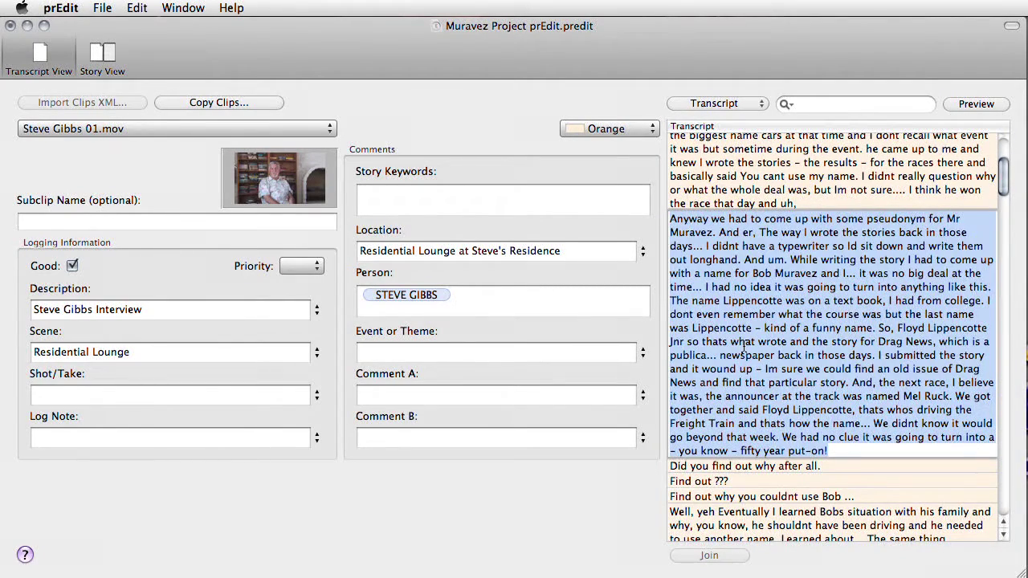
click(744, 347)
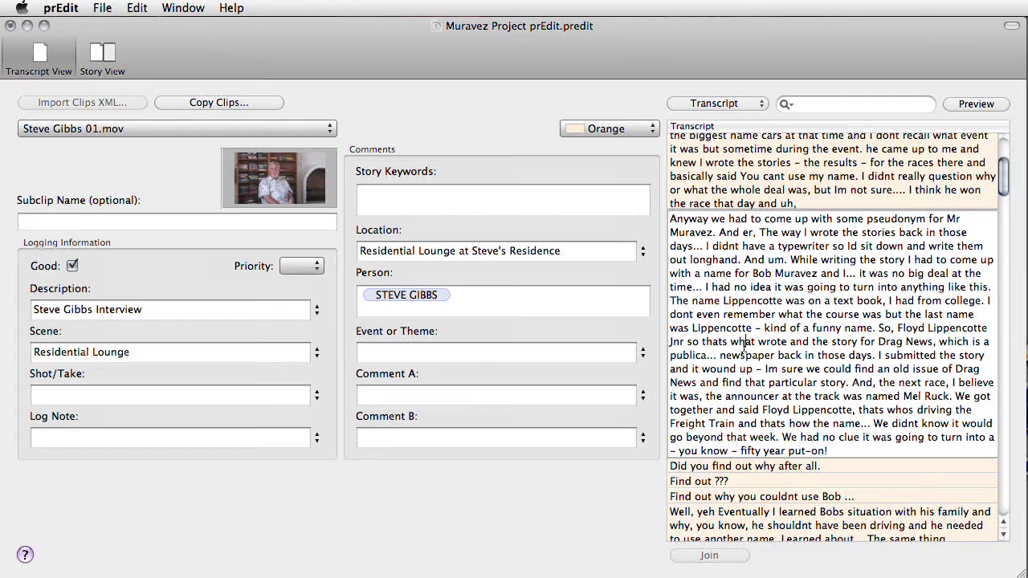
- Switch to the story view and look through the selects from the different interviewees
click(108, 61)
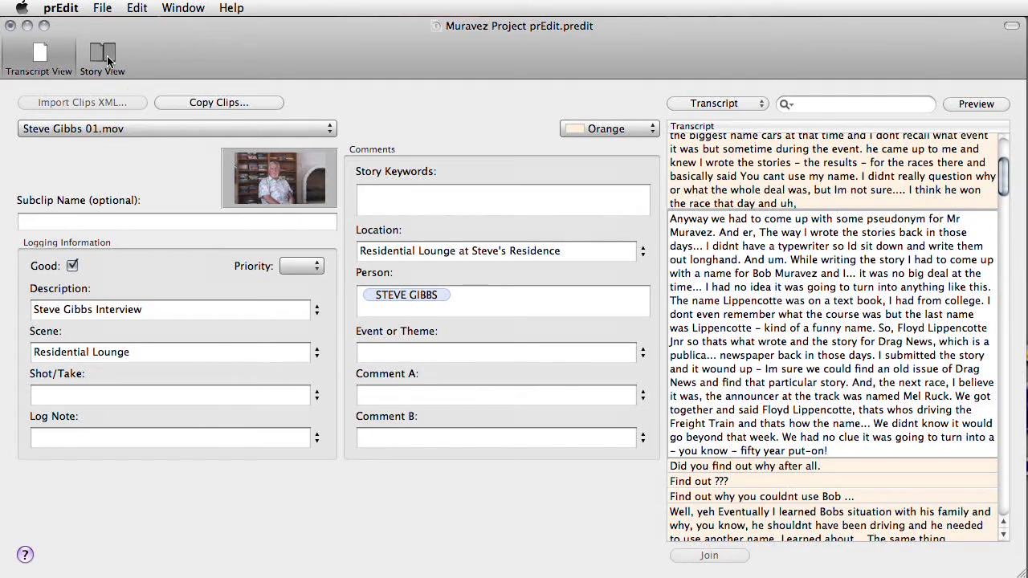
scroll(247, 231, down, 4)
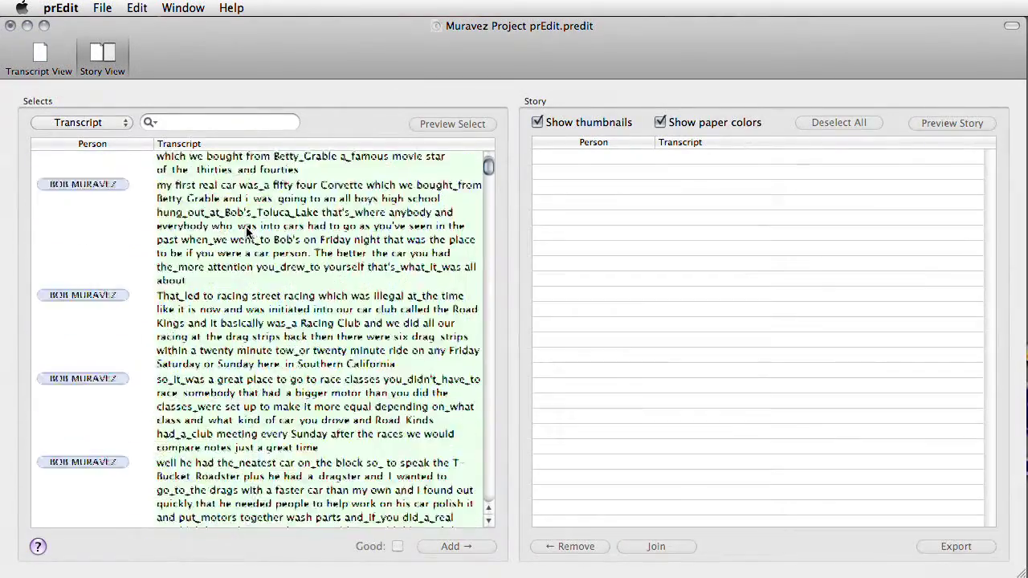
scroll(247, 231, down, 15)
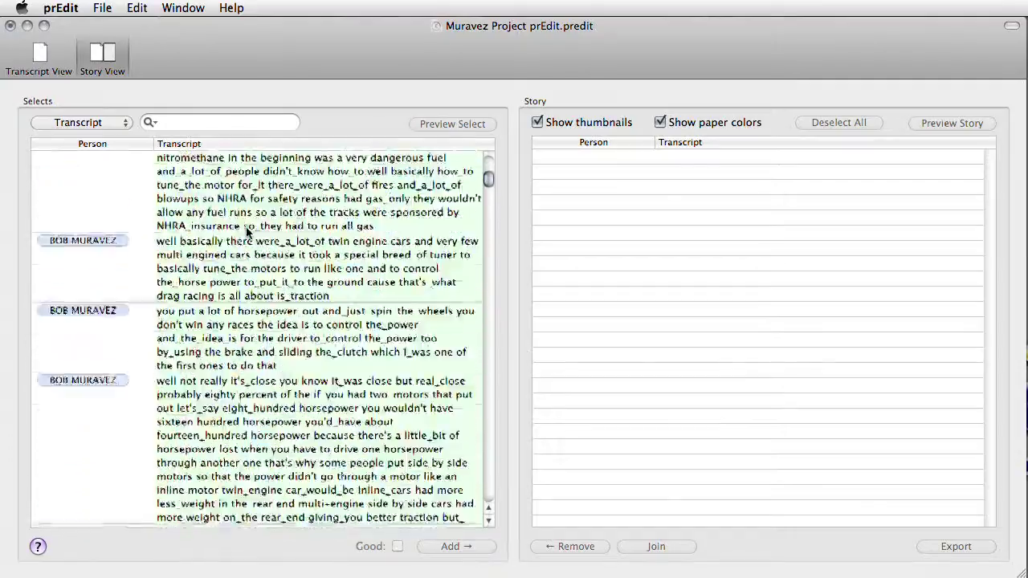
scroll(247, 231, down, 15)
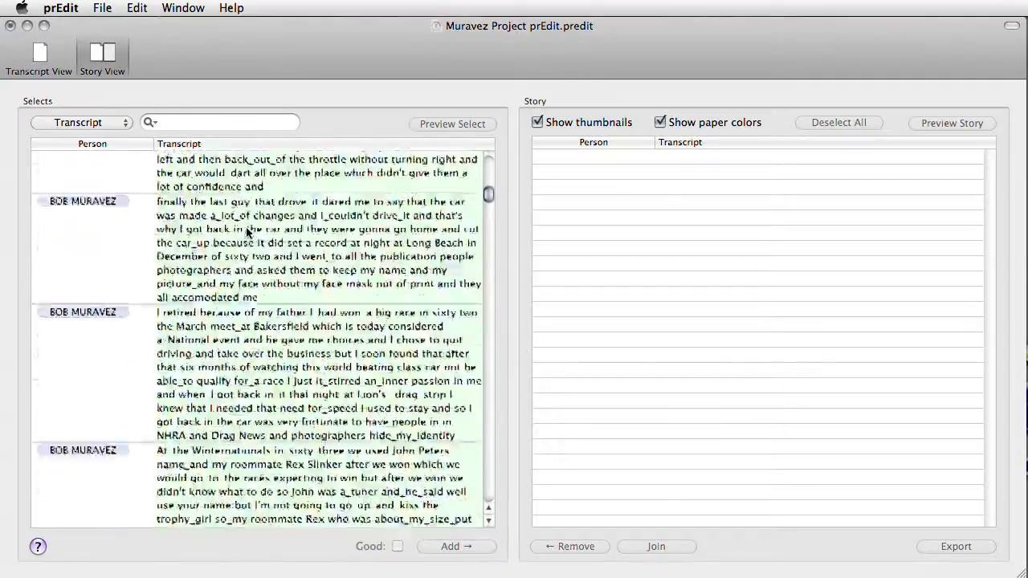
scroll(247, 231, down, 15)
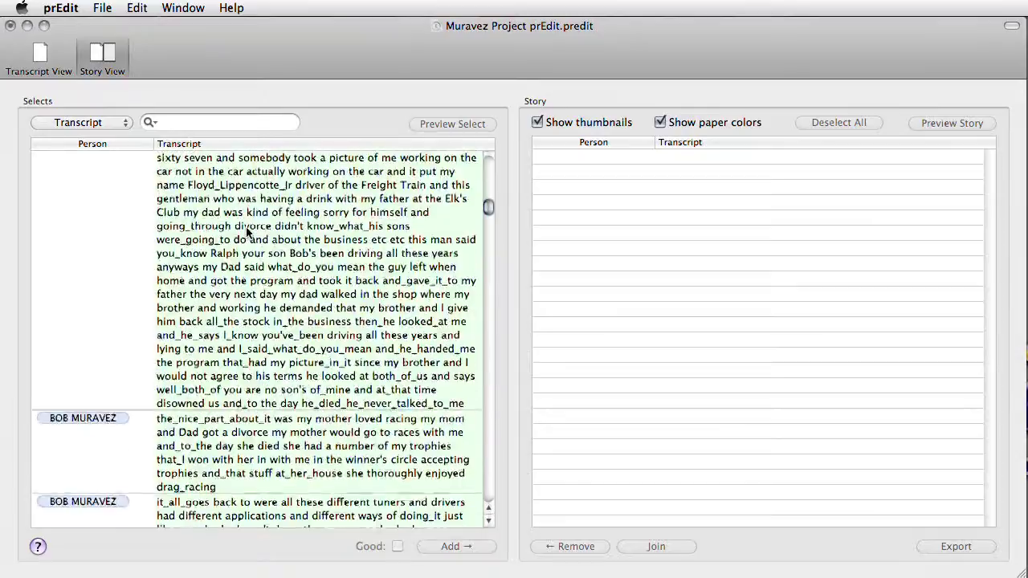
scroll(248, 232, down, 15)
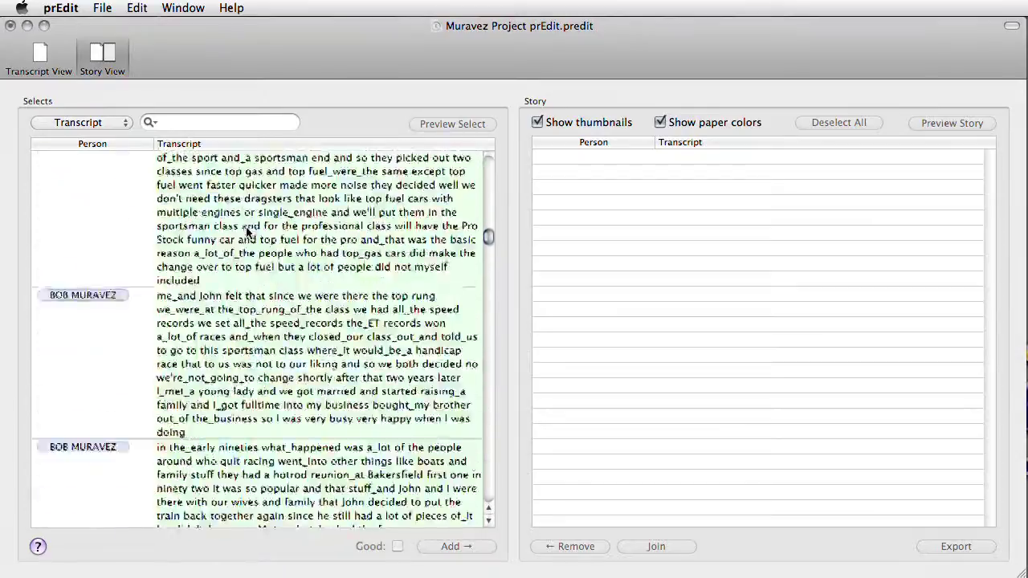
scroll(248, 231, down, 15)
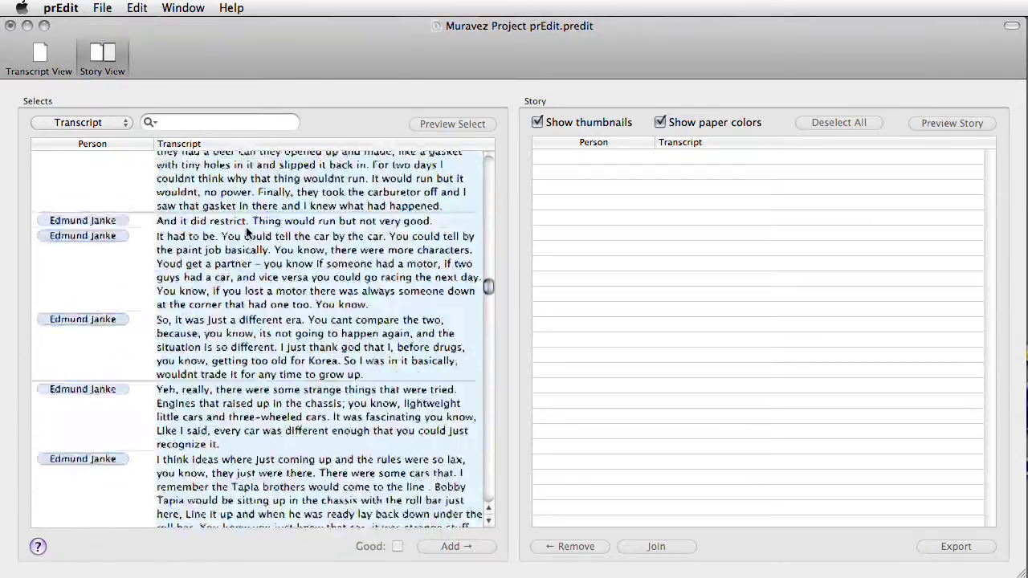
scroll(247, 232, down, 15)
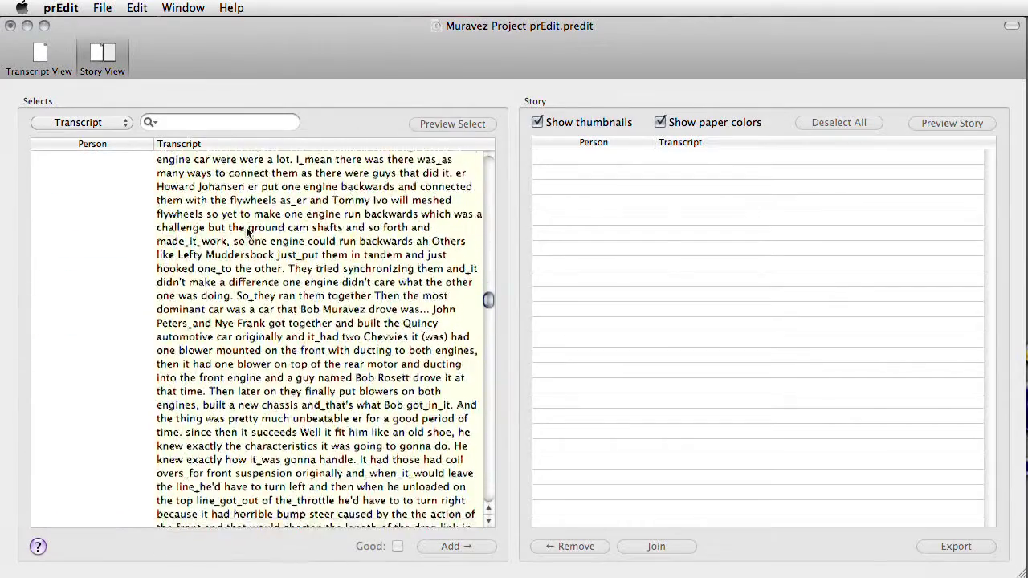
scroll(247, 231, up, 5)
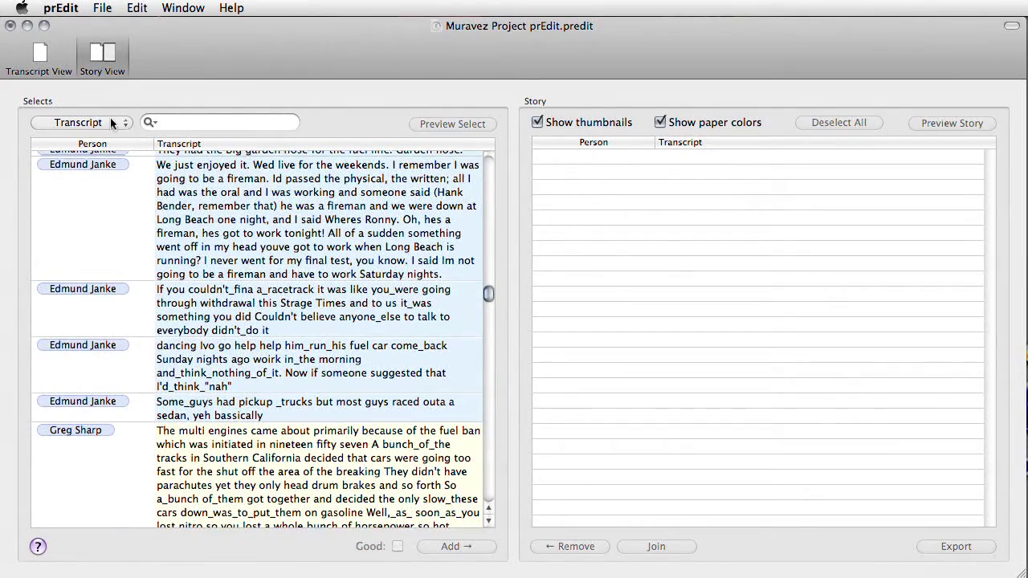
- Return to the transcript view and select the "Anyway we had to come up with some pseudonym" passage
click(41, 54)
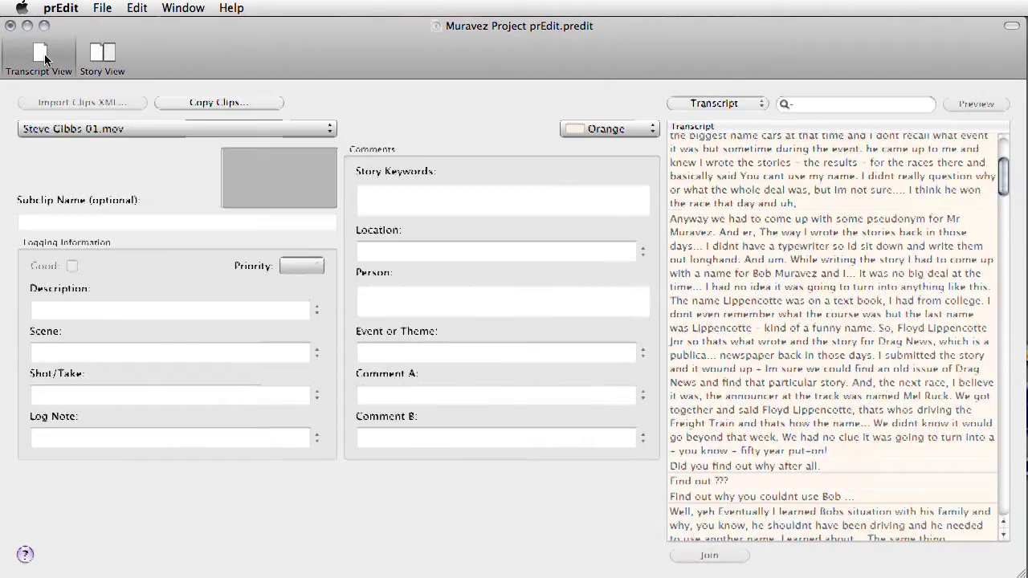
click(842, 305)
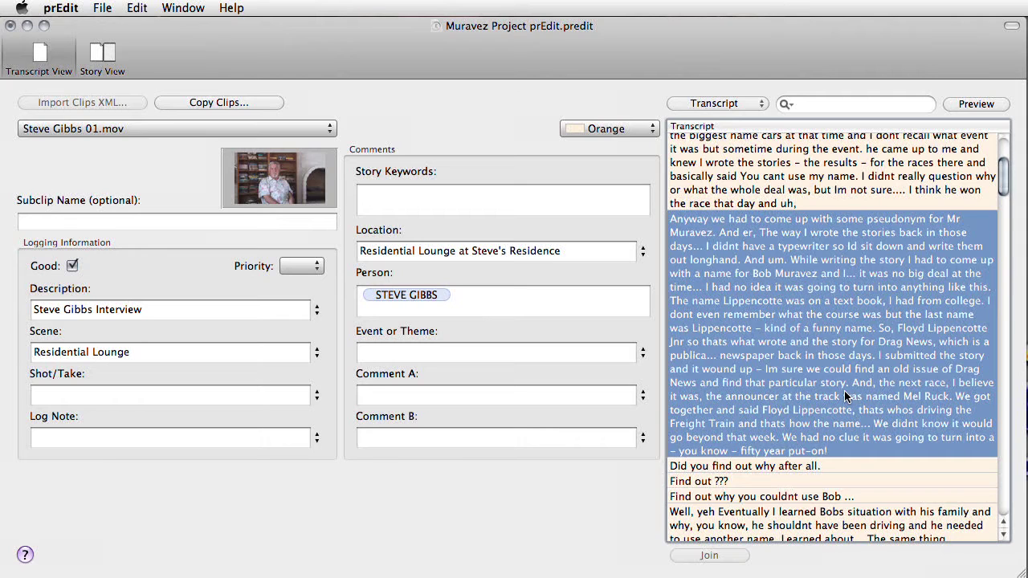
- Split the "Anyway we had to come up with some pseudonym" passage into two subclips before "And, the next race"
double_click(931, 386)
click(931, 383)
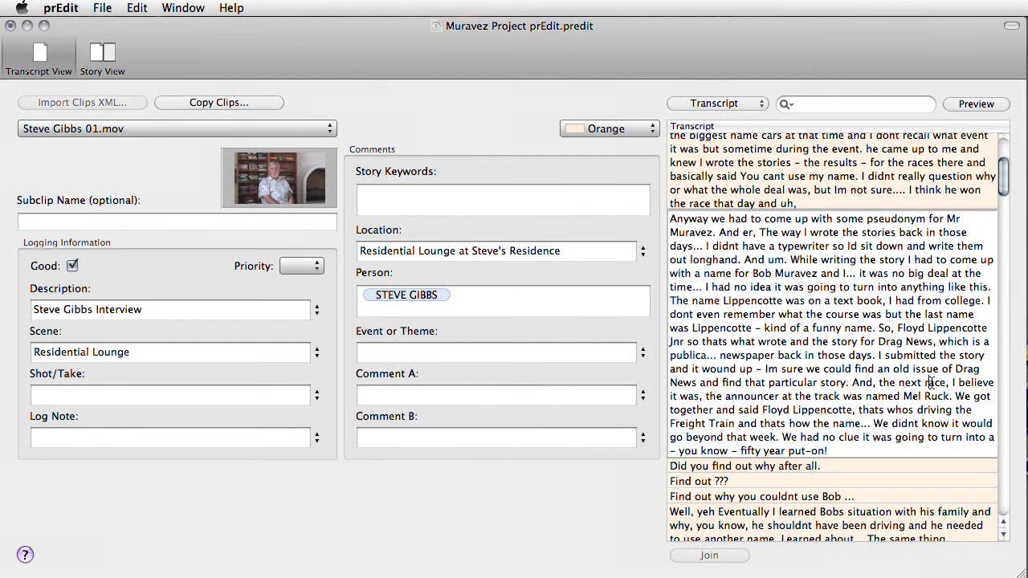
click(850, 383)
key(Return)
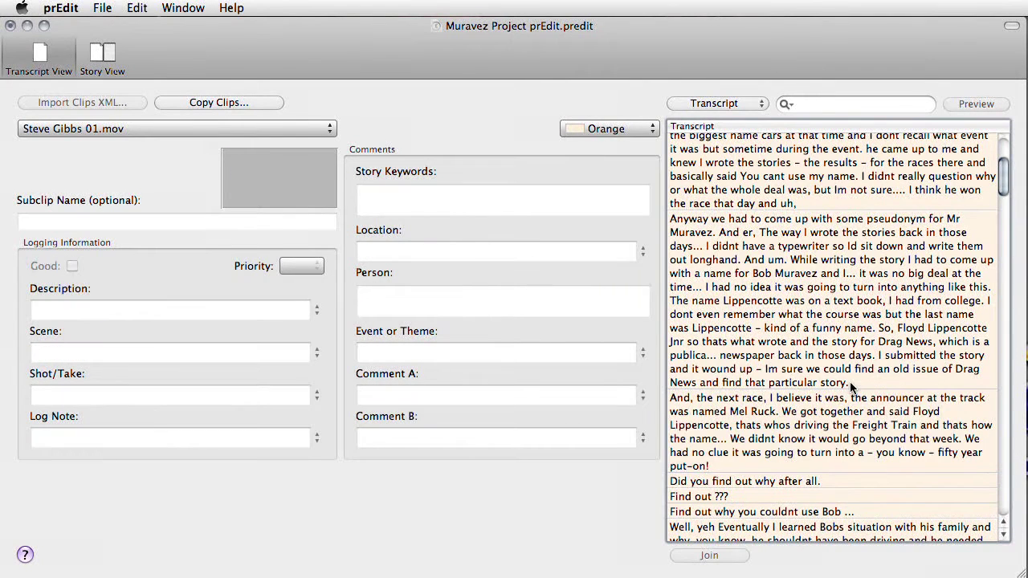
- Set the event or theme to "30 Floyd is Born" on both the pseudonym subclip and the "And, the next race" subclip
click(826, 338)
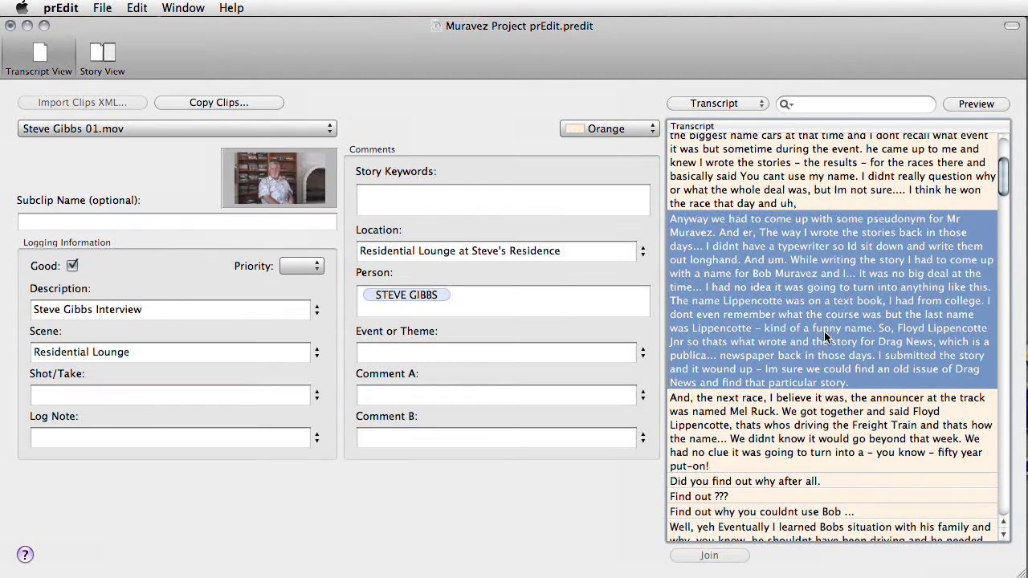
click(524, 348)
text(30 Floyd is Born)
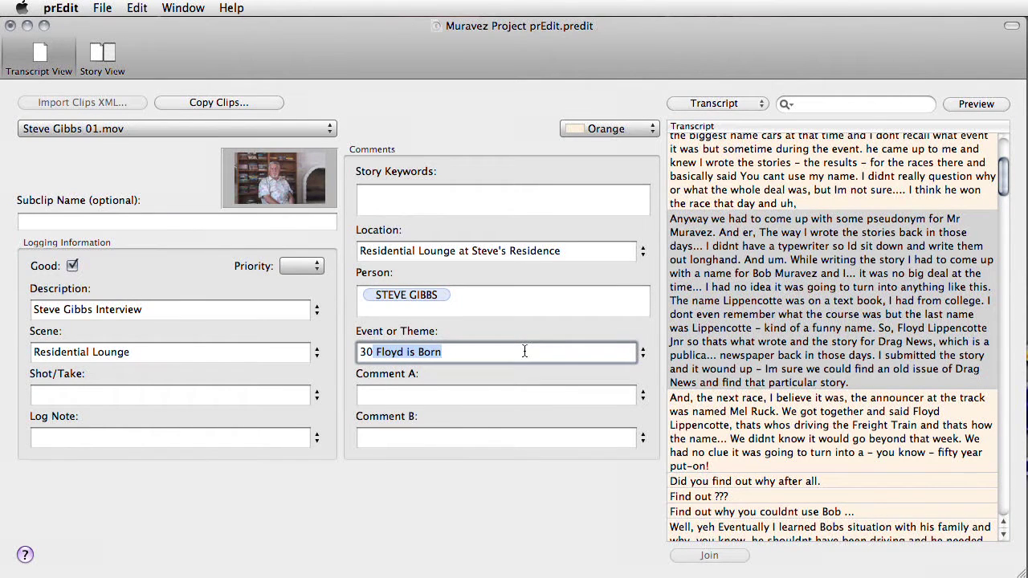
click(837, 443)
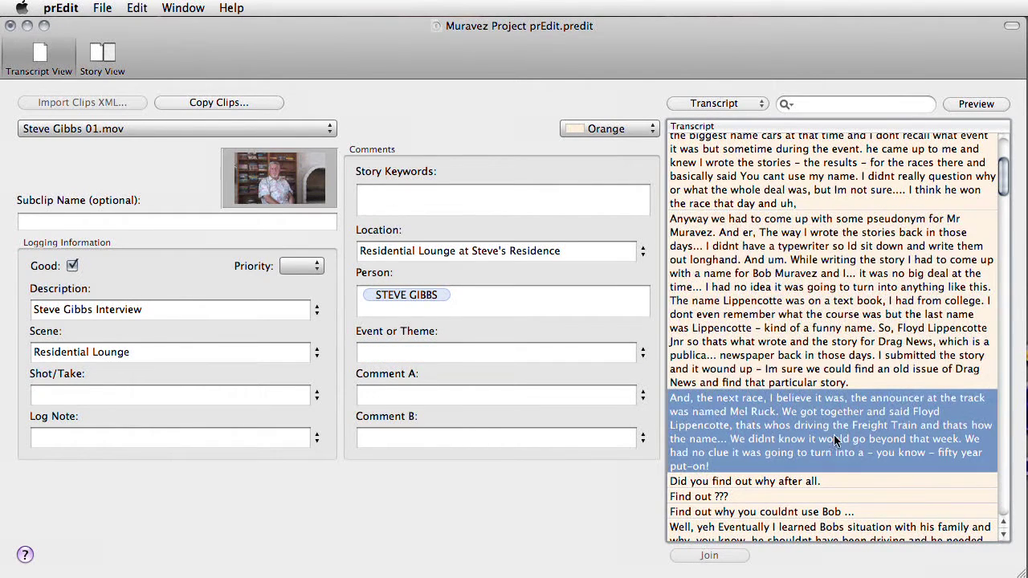
click(533, 354)
text(30 Floyd is Born)
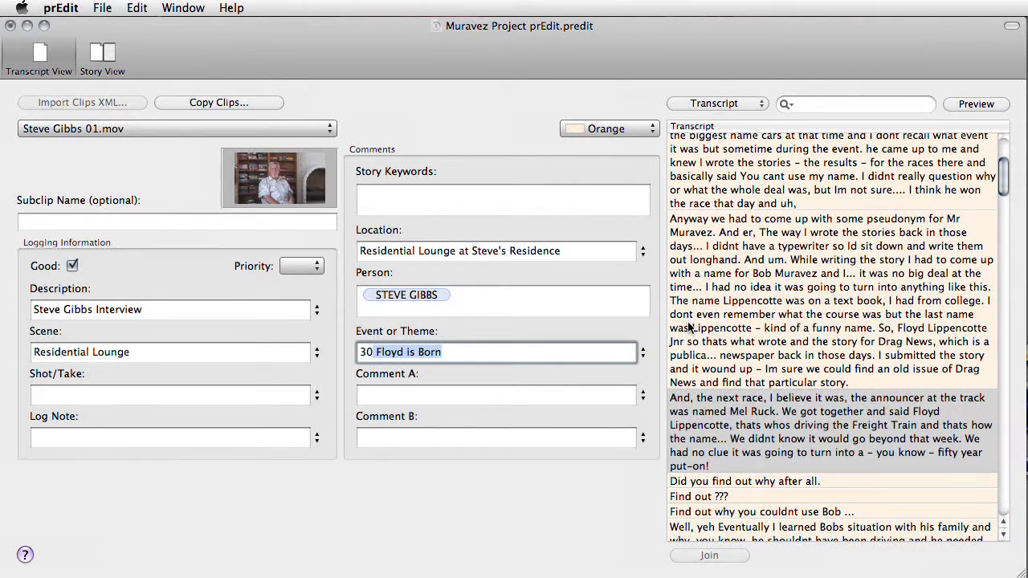
- Add the story keyword "Floyd Lippencott Jnr is created" to both the pseudonym subclip and the "And, the next race" subclip
click(688, 327)
click(396, 193)
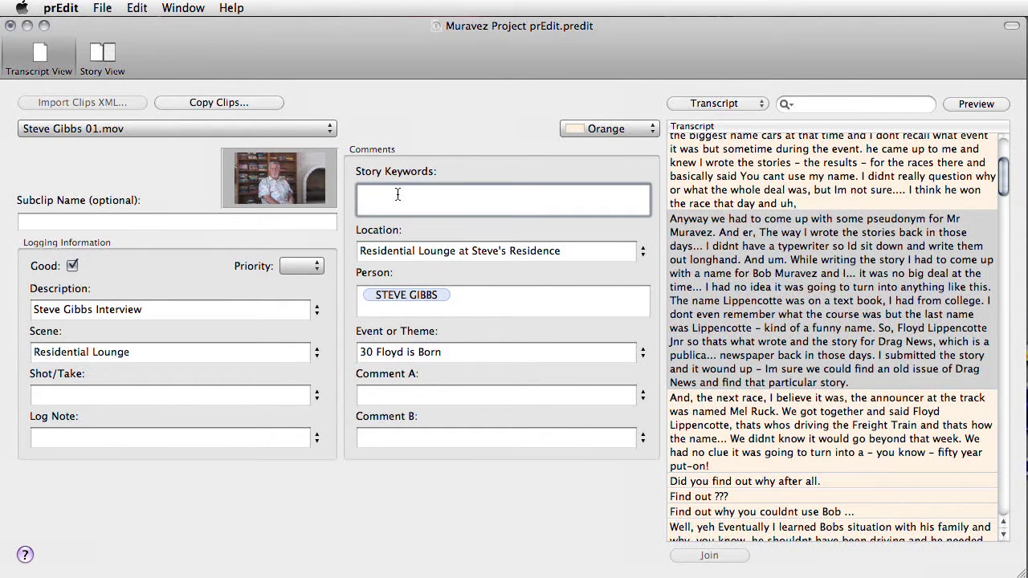
text(Floyd Lippencott Jnr is created)
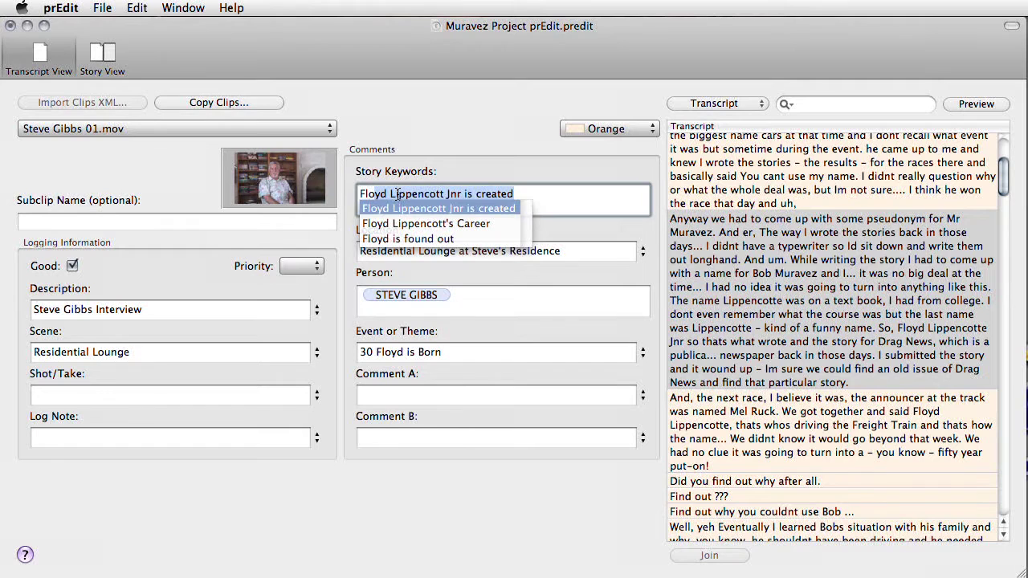
key(Return)
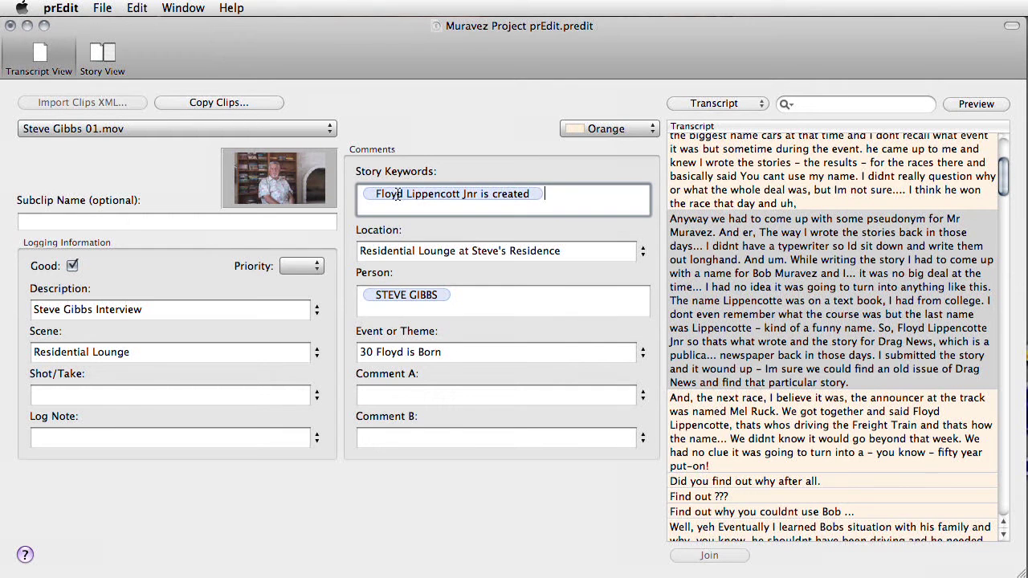
click(809, 438)
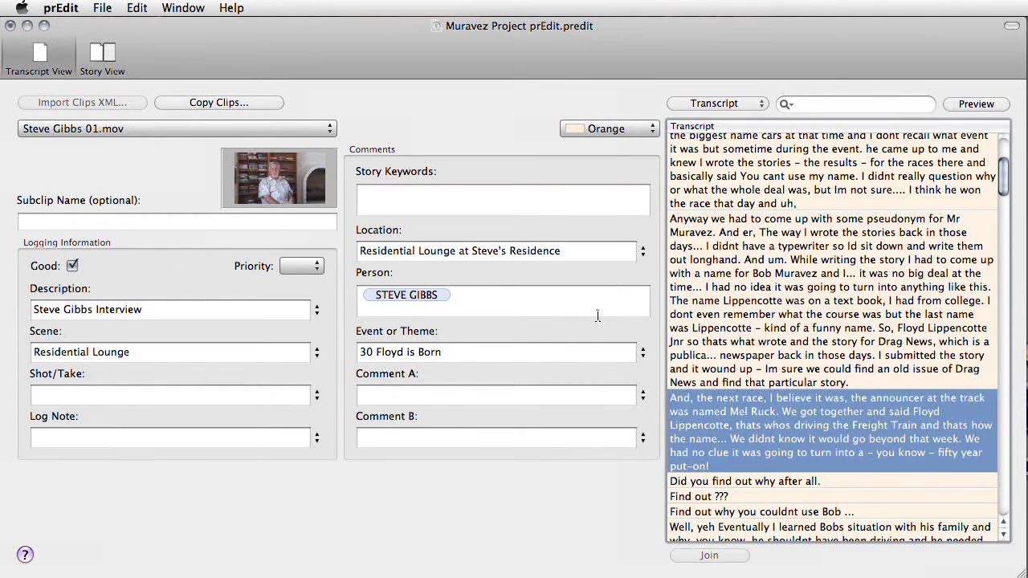
click(570, 207)
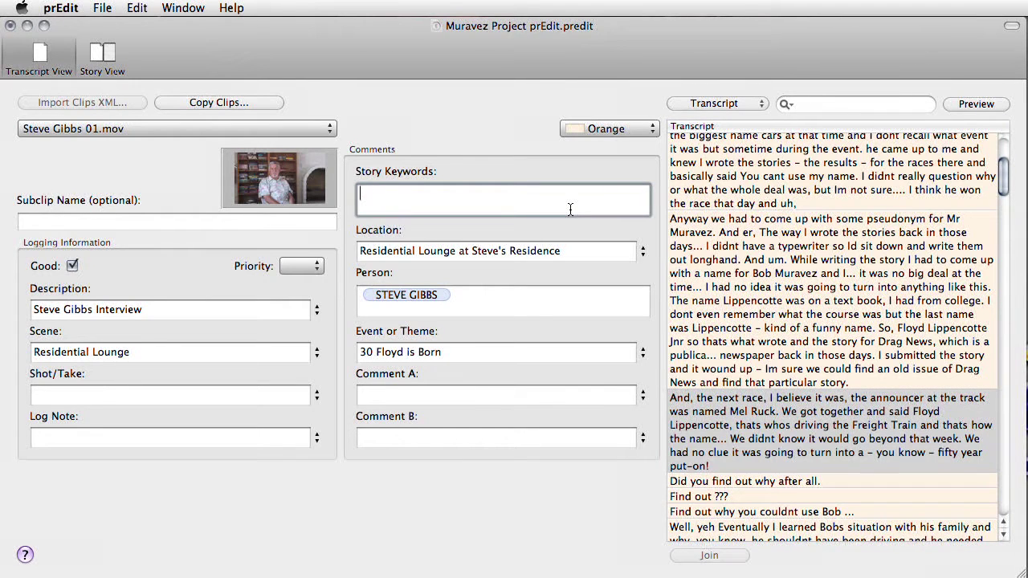
text(Floyd Lippencott Jnr is created)
key(Return)
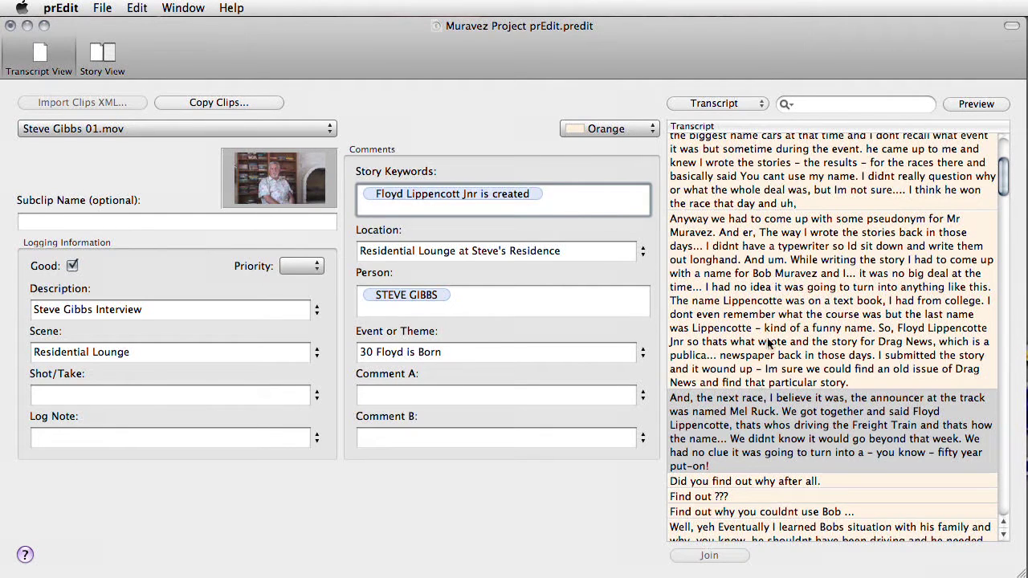
- Mark the three short lines "Did you find out why after all", "Find out ???" and "Find out why you couldnt use Bob" as not good
click(730, 480)
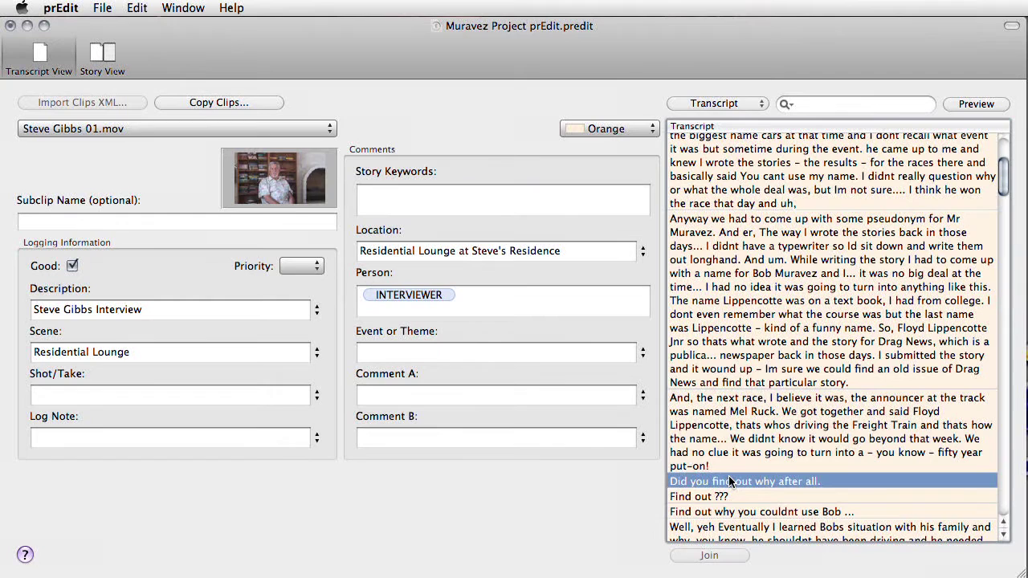
key(super+g)
click(730, 496)
key(super+g)
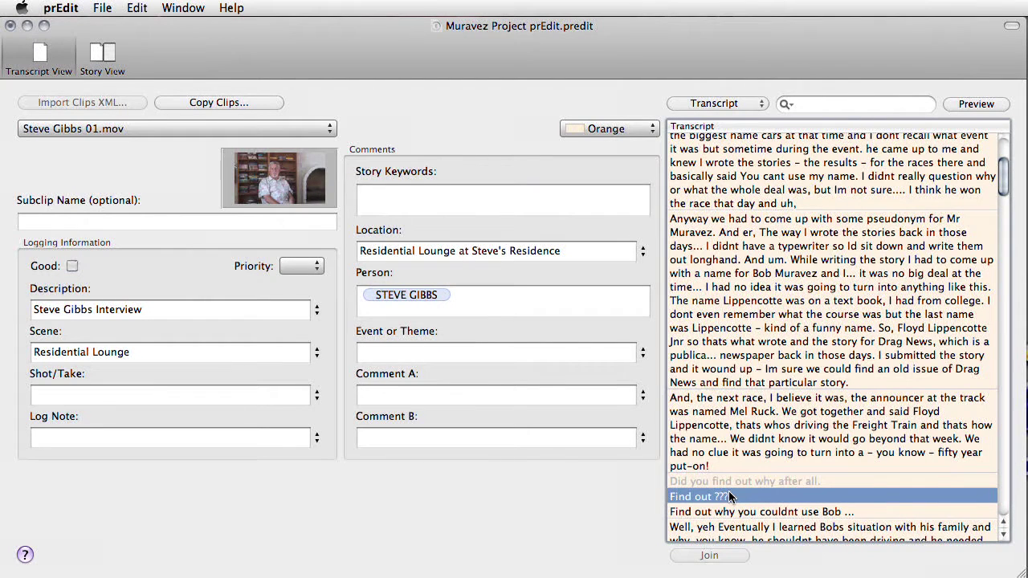
click(728, 508)
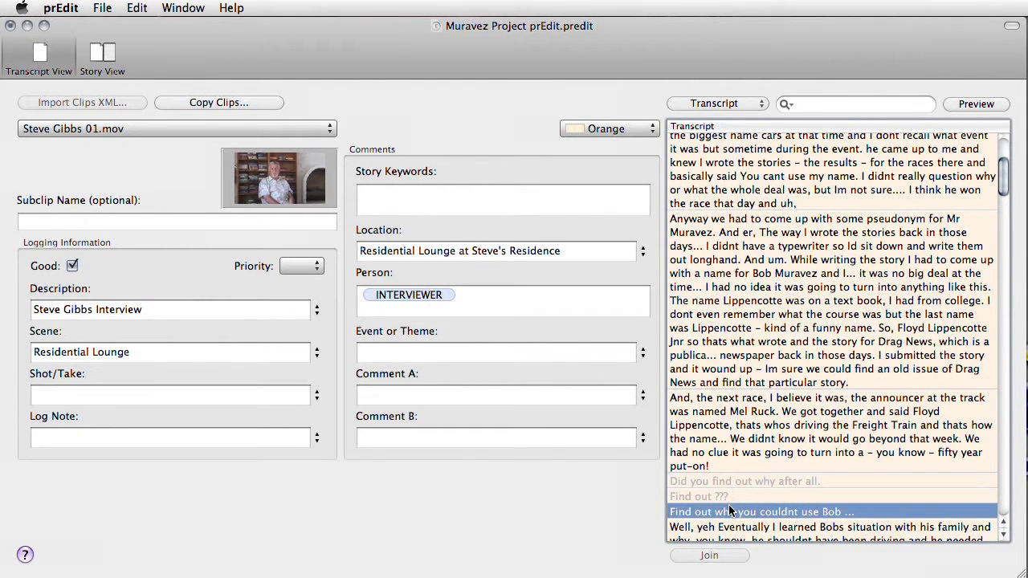
key(super+g)
- Select the "Well, yeh Eventually I learned Bobs situation" passage and look through the existing story keywords for a suitable one
scroll(728, 504, down, 3)
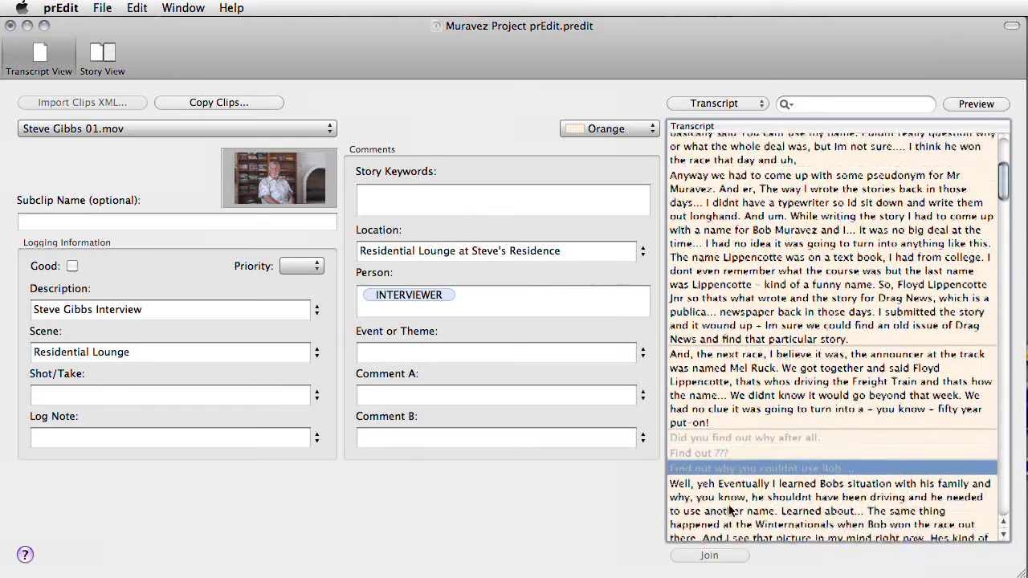
click(728, 507)
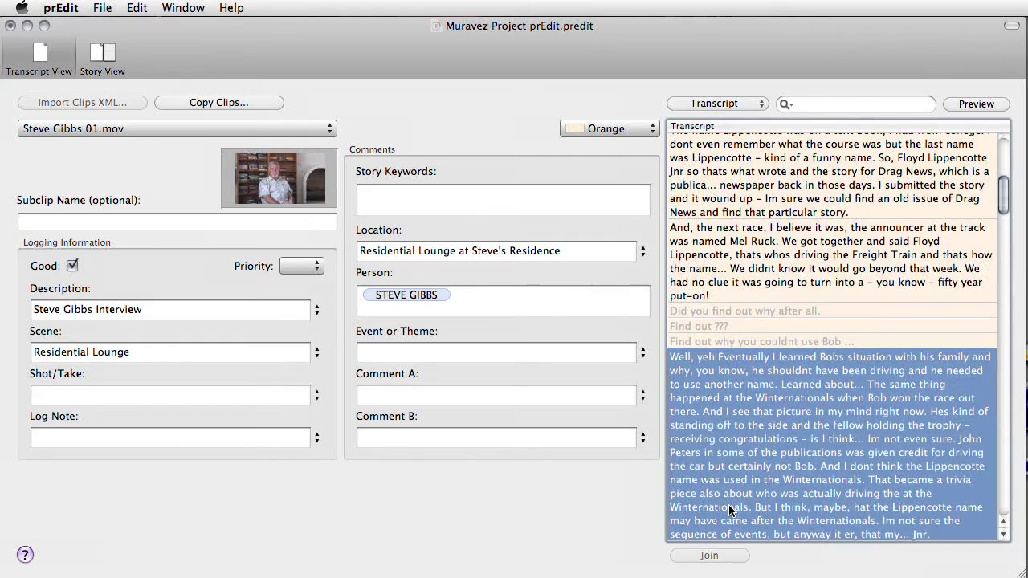
click(519, 206)
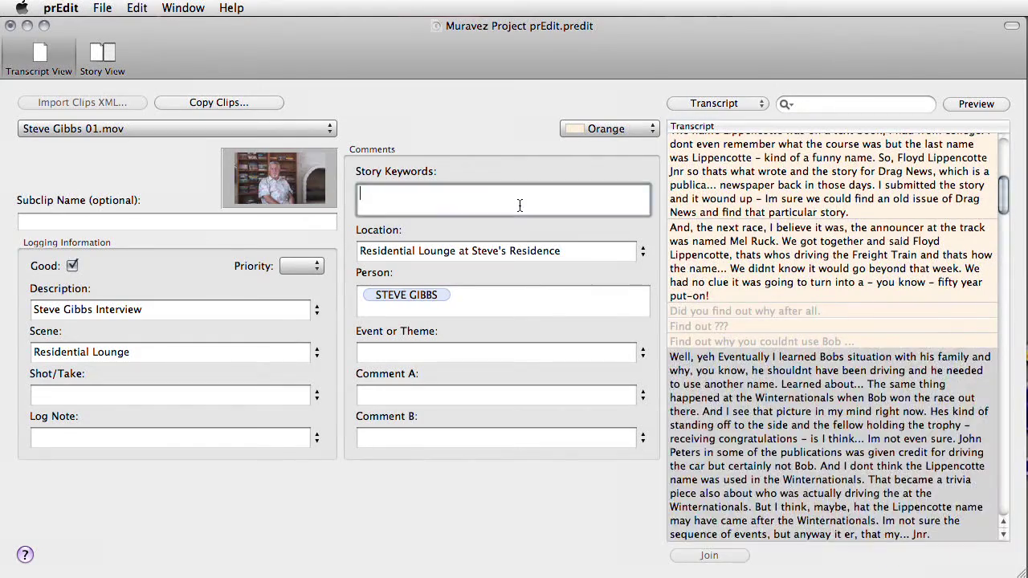
text(B)
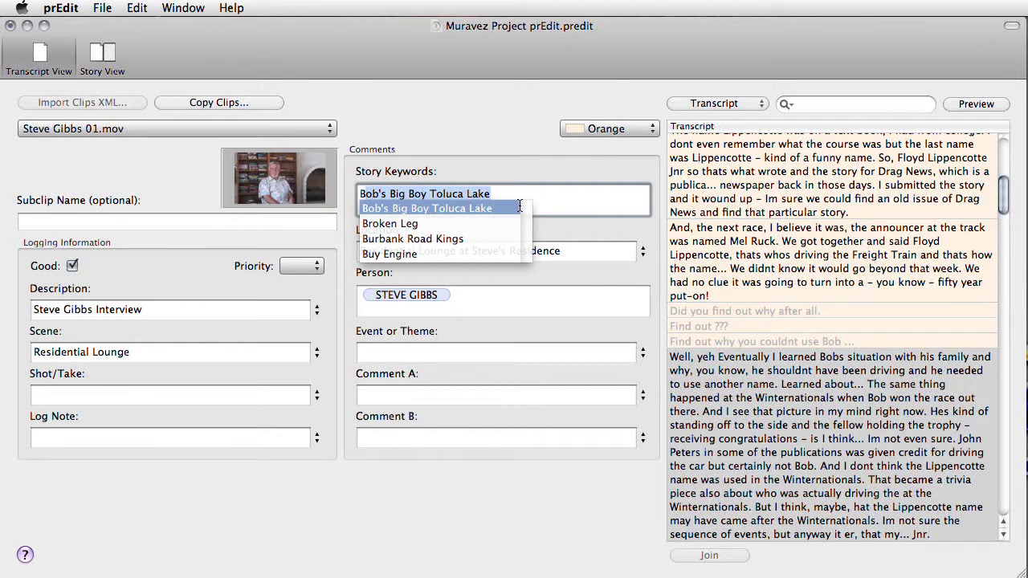
key(BackSpace)
key(BackSpace)
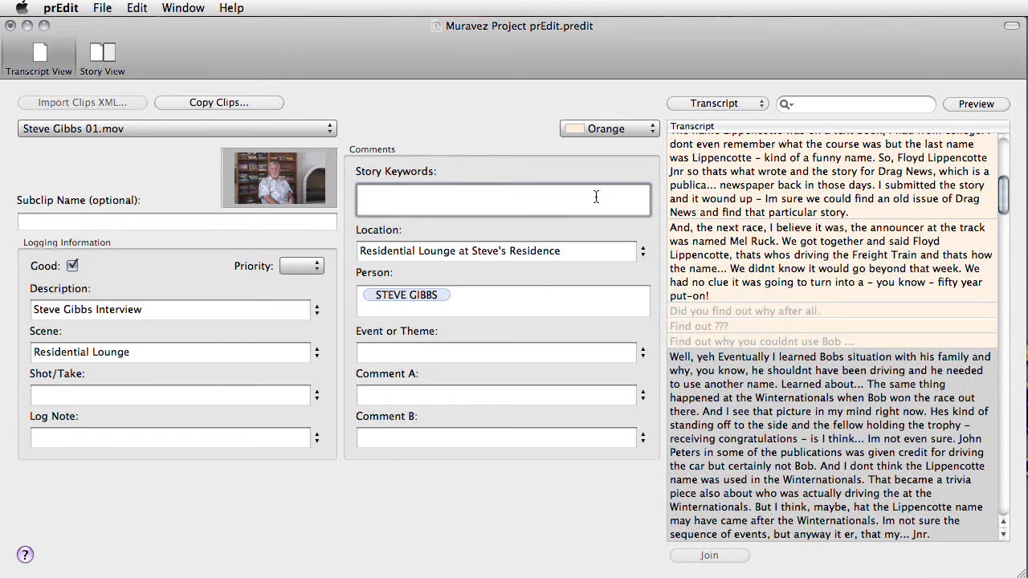
key(Escape)
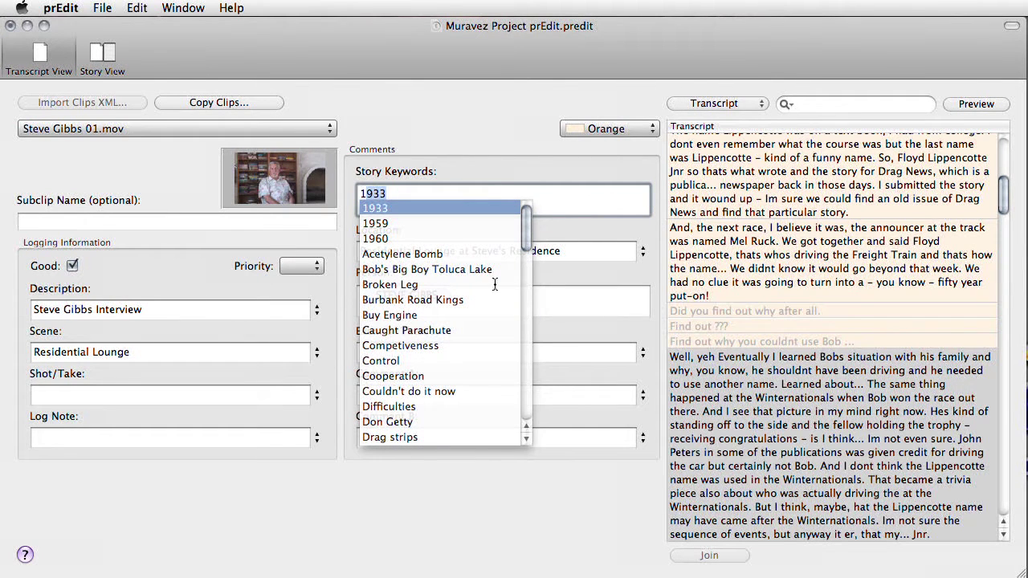
scroll(485, 321, down, 5)
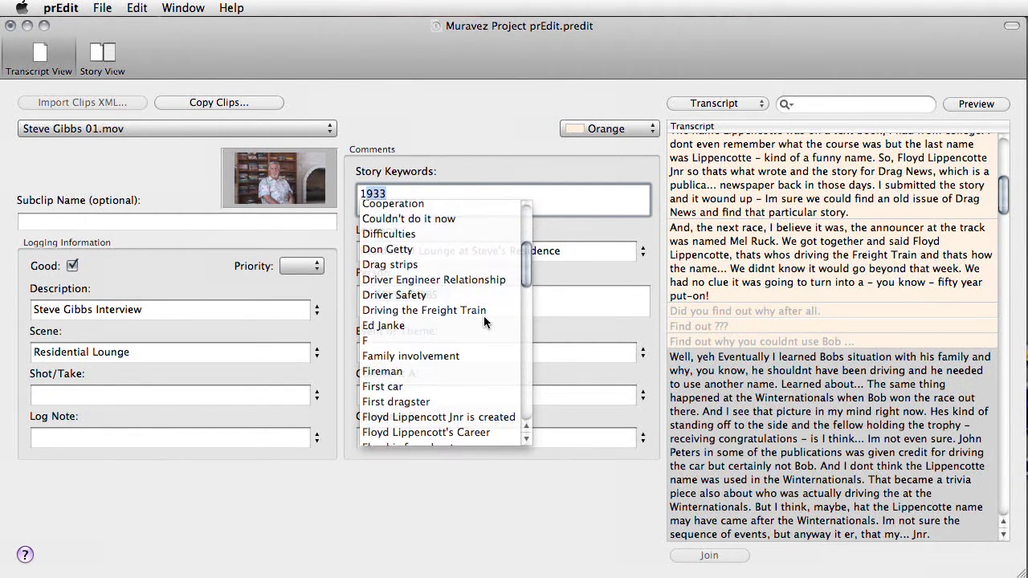
scroll(485, 321, down, 1)
scroll(484, 322, down, 5)
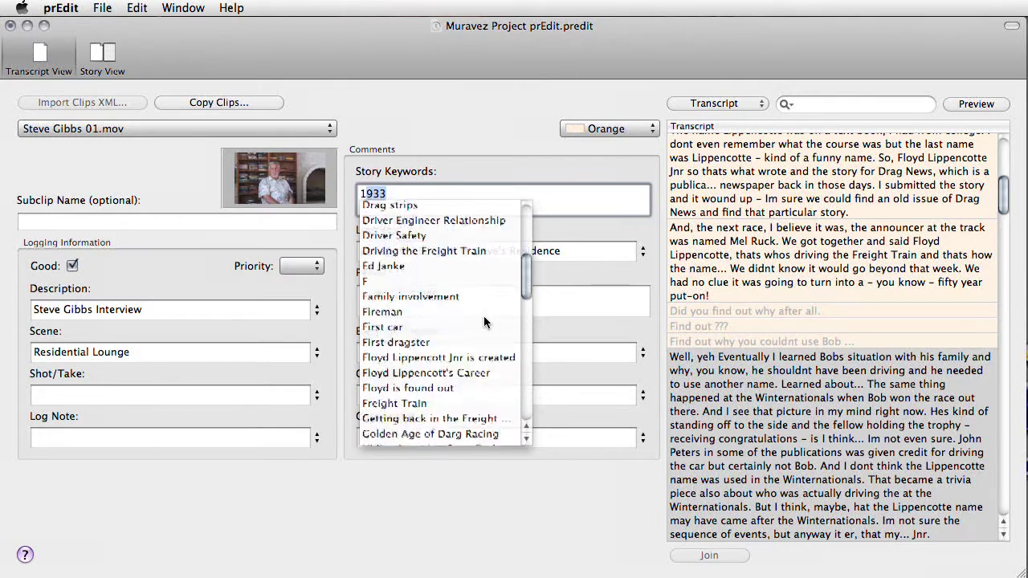
scroll(484, 322, down, 1)
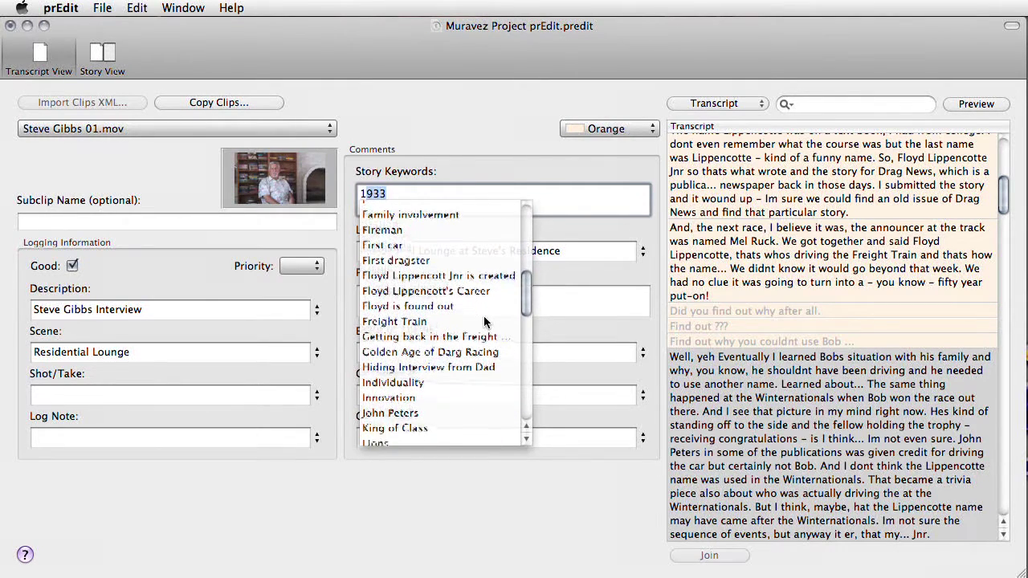
key(BackSpace)
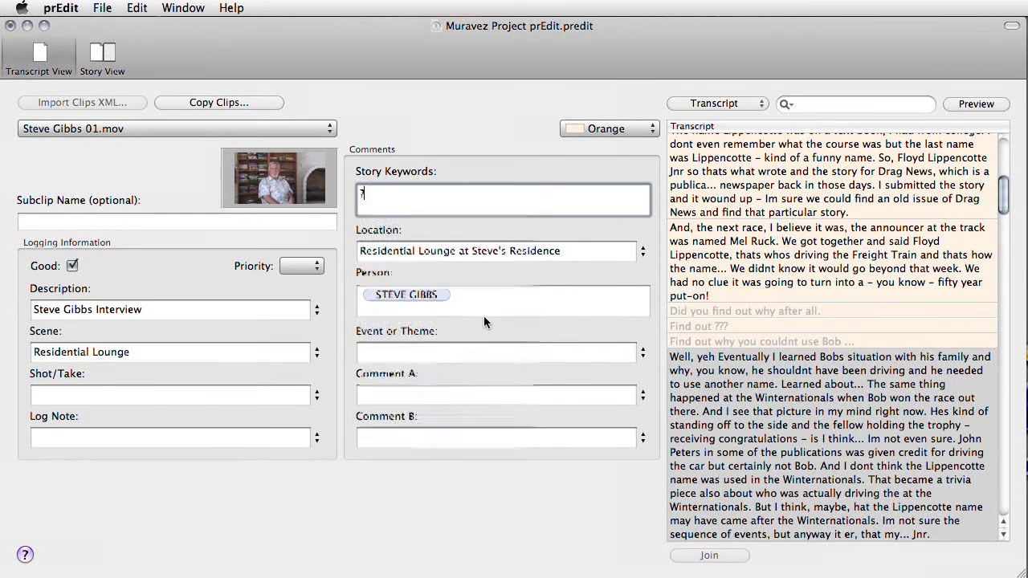
- Add the story keyword "Bob's relationship with his father" to the selected passage and set its event or theme to "30 Floyd is Born"
text(Bob's realt)
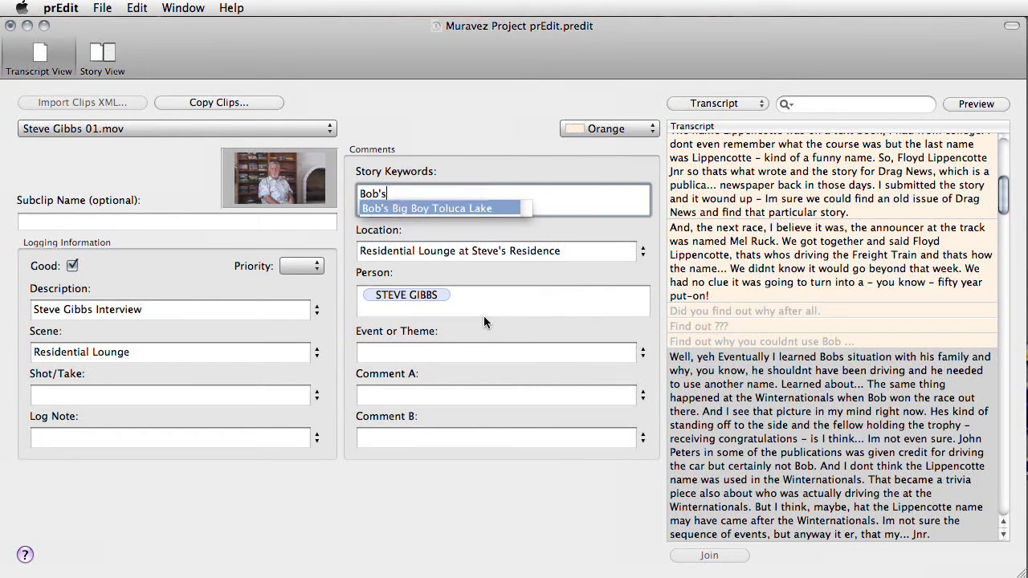
key(BackSpace)
key(BackSpace)
key(BackSpace)
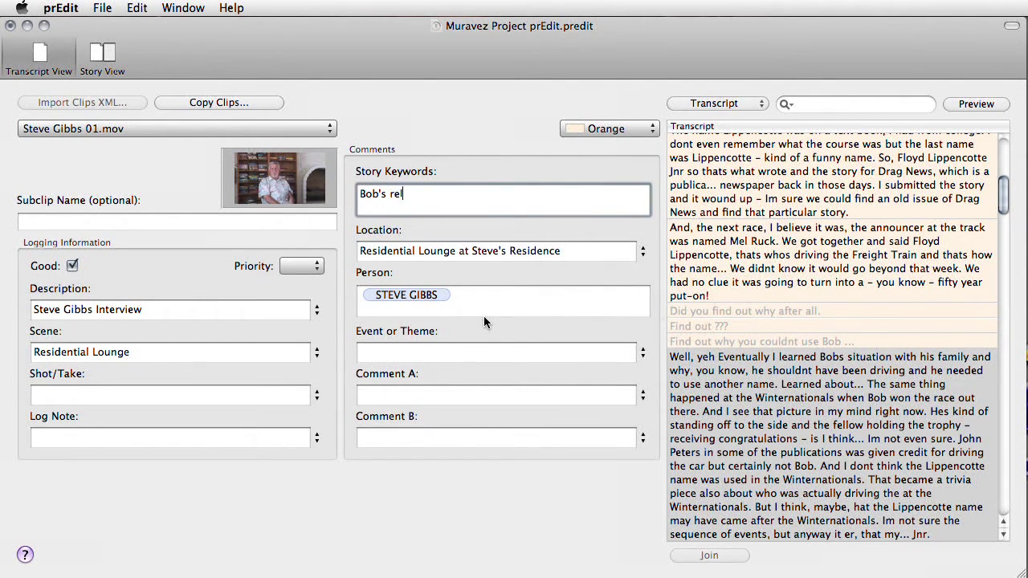
text(lationship wiht his)
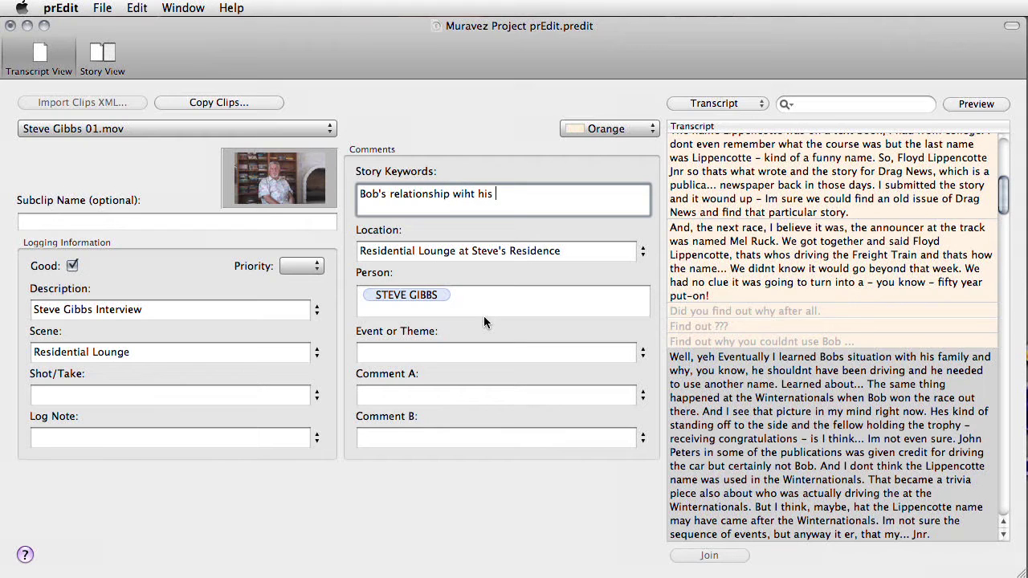
key(BackSpace)
key(BackSpace)
key(BackSpace)
key(BackSpace)
key(BackSpace)
text(th his father)
key(Return)
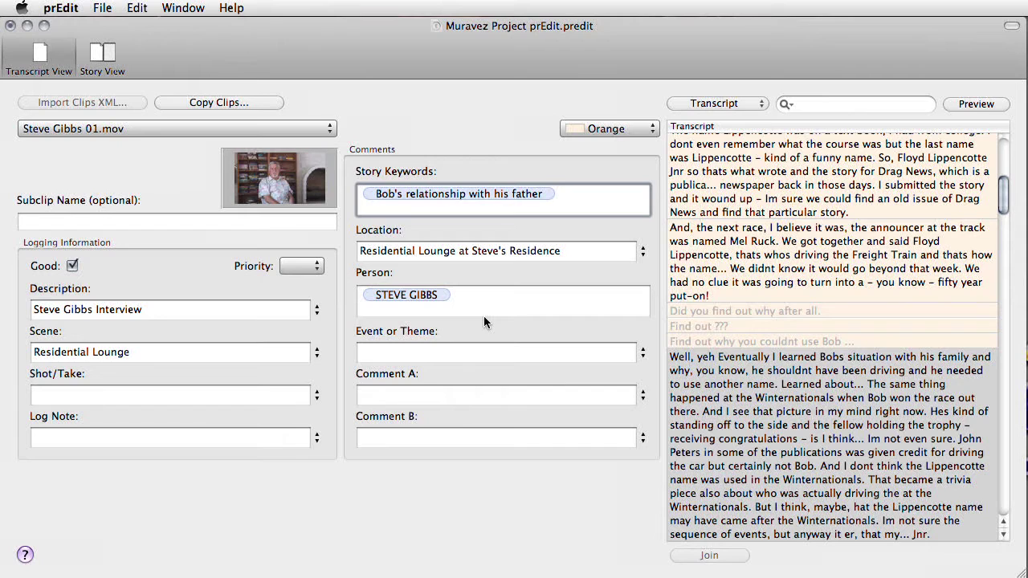
click(452, 360)
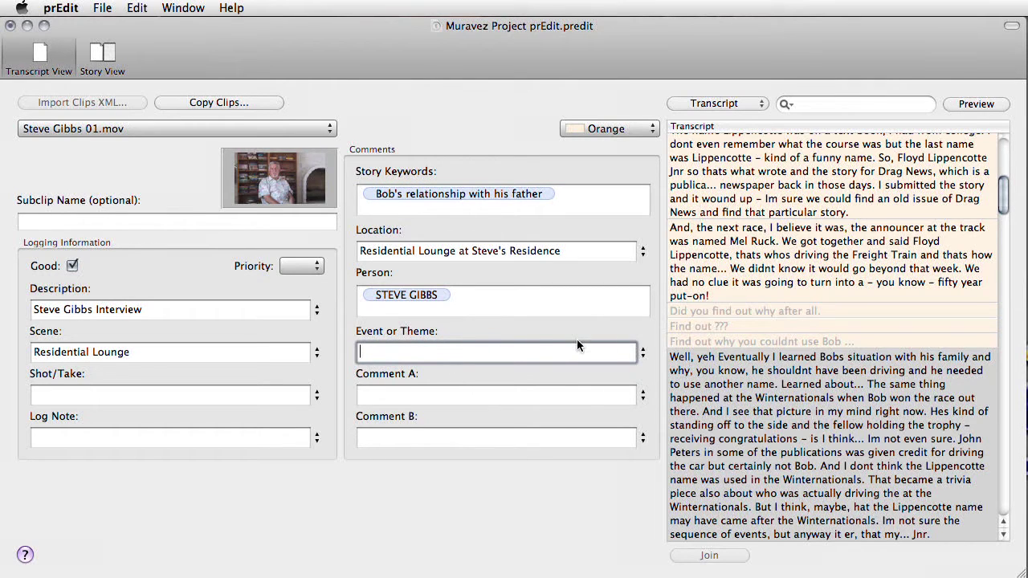
text(30 Floyd is Born)
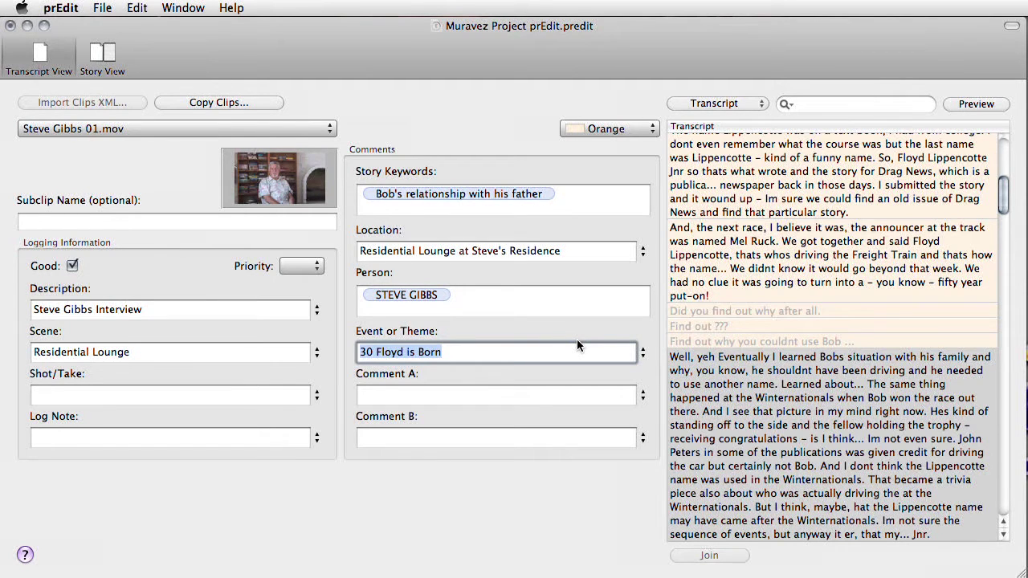
- Split the "Well, yeh Eventually" passage before "The same thing happened at the Winternationals" and select the second part
click(775, 438)
click(775, 440)
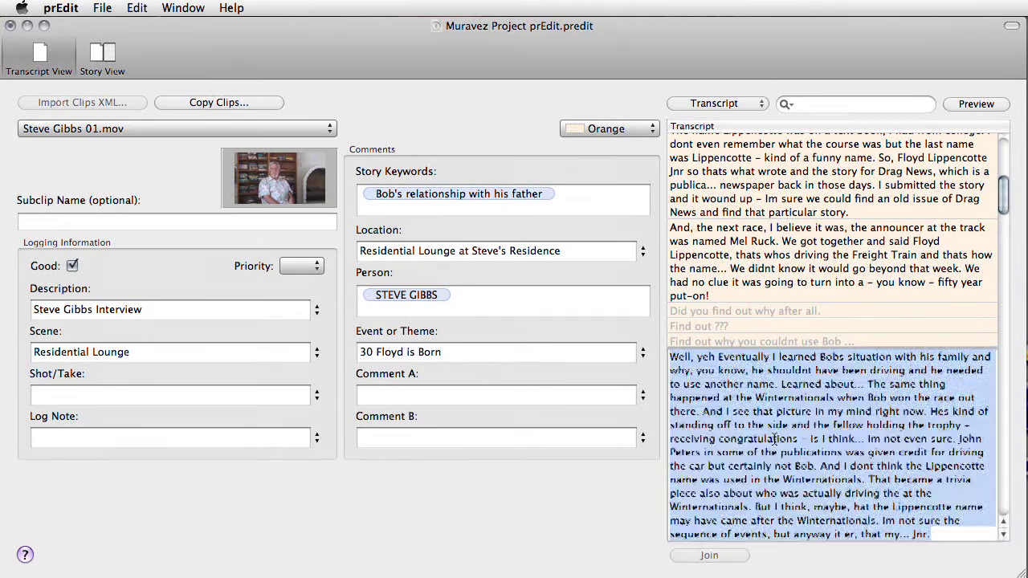
click(868, 385)
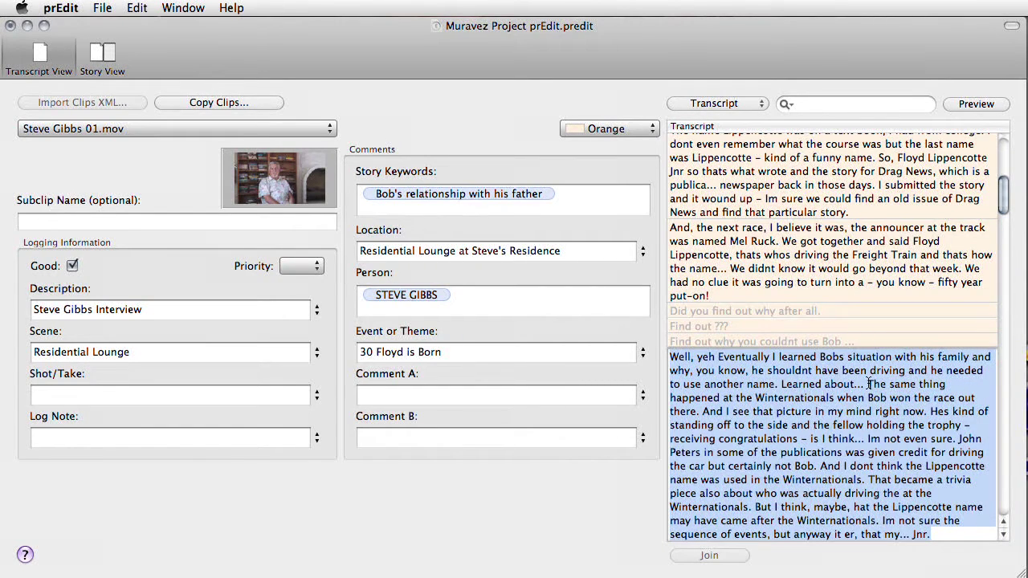
key(Return)
click(868, 386)
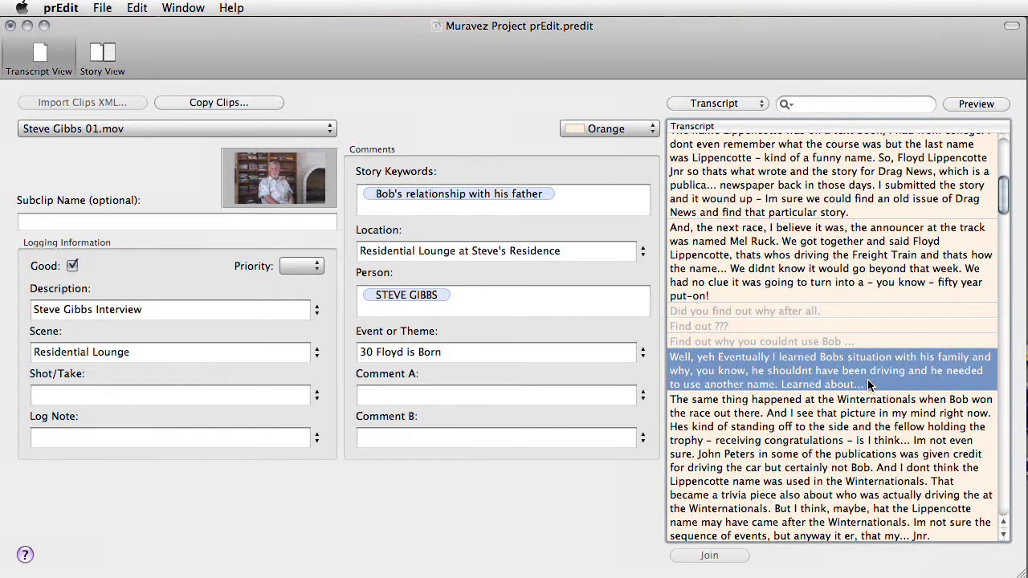
click(863, 436)
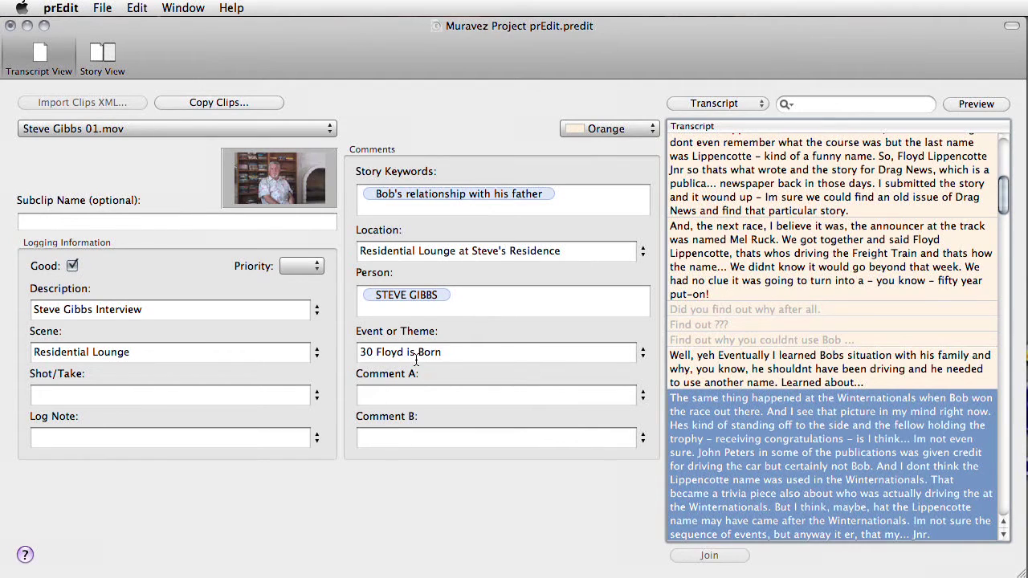
- Replace the story keyword of the "The same thing happened at the Winternationals" passage with "Winternationals"
scroll(806, 474, down, 3)
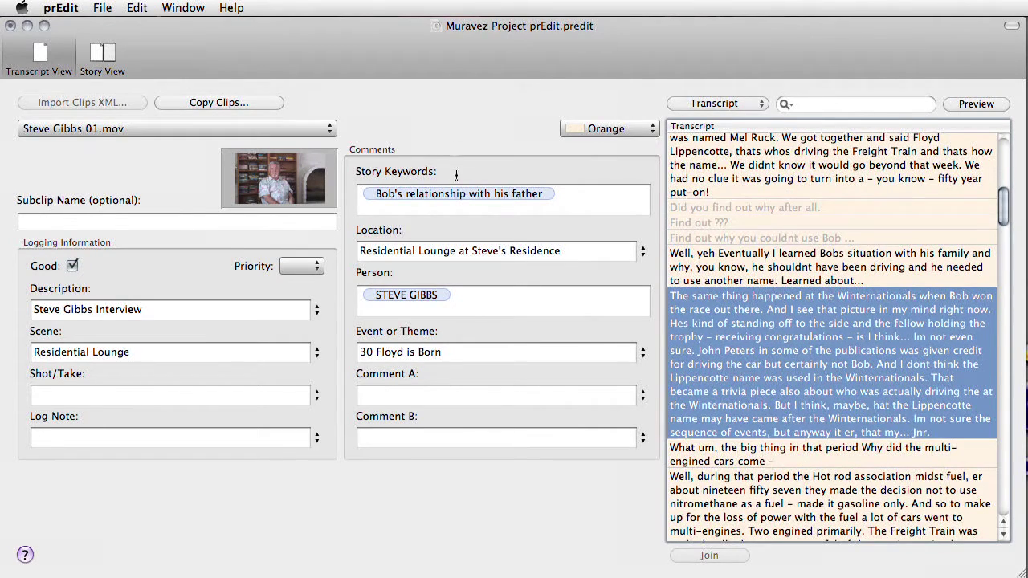
click(570, 198)
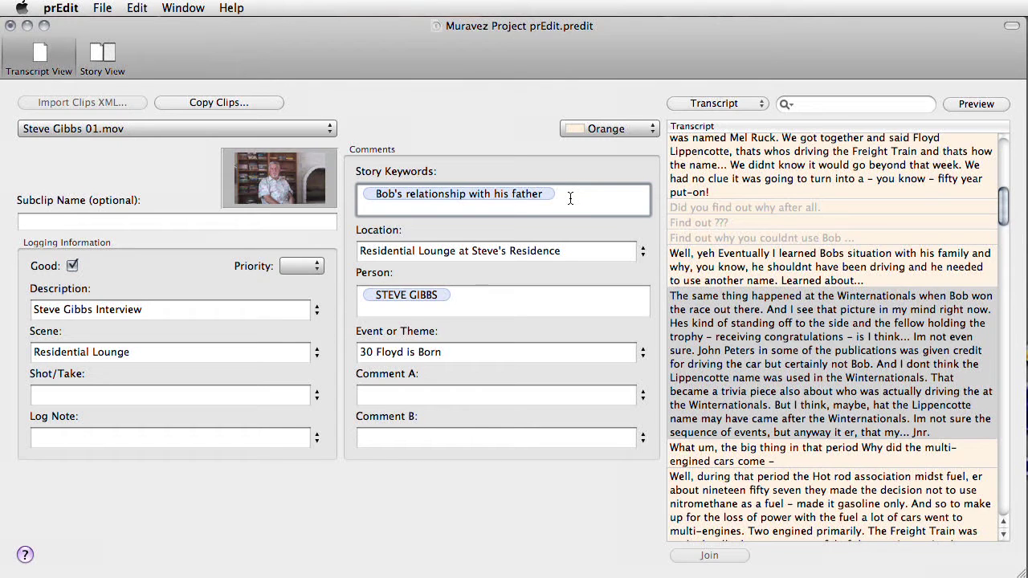
key(BackSpace)
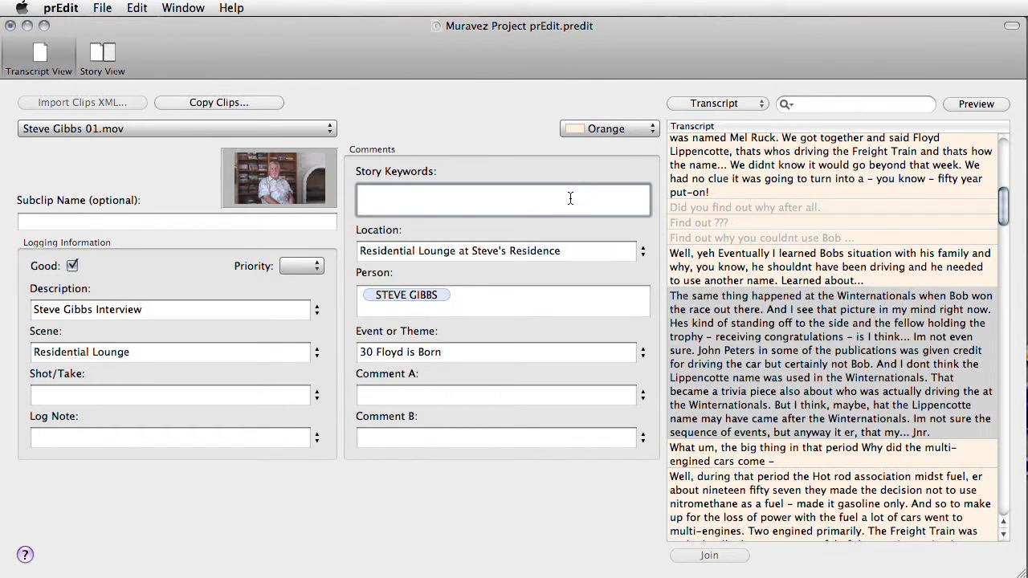
text(Winternationals)
key(Return)
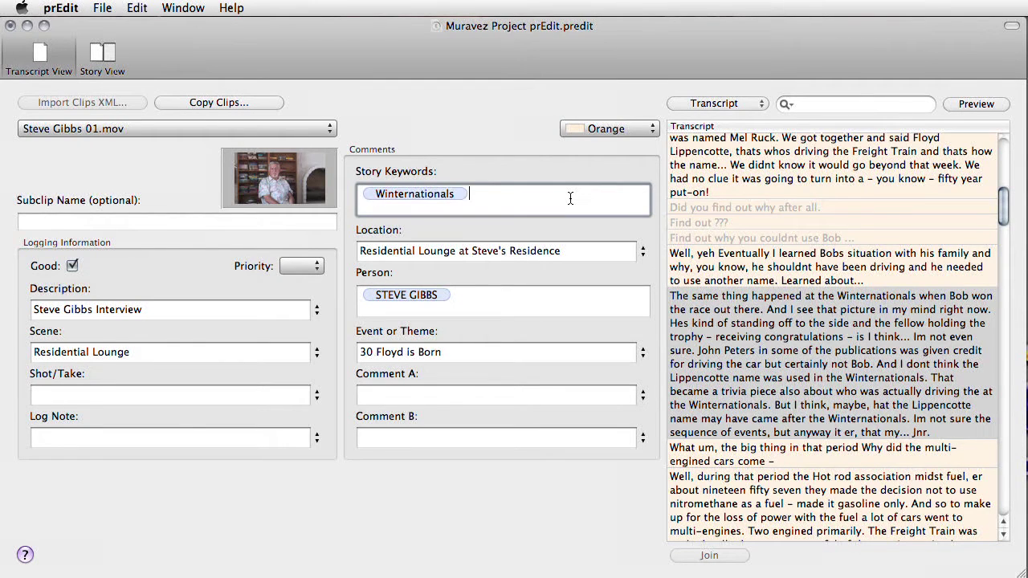
- Add a second story keyword, "Crediting a Winner", to the Winternationals passage
click(764, 341)
click(502, 205)
text(F)
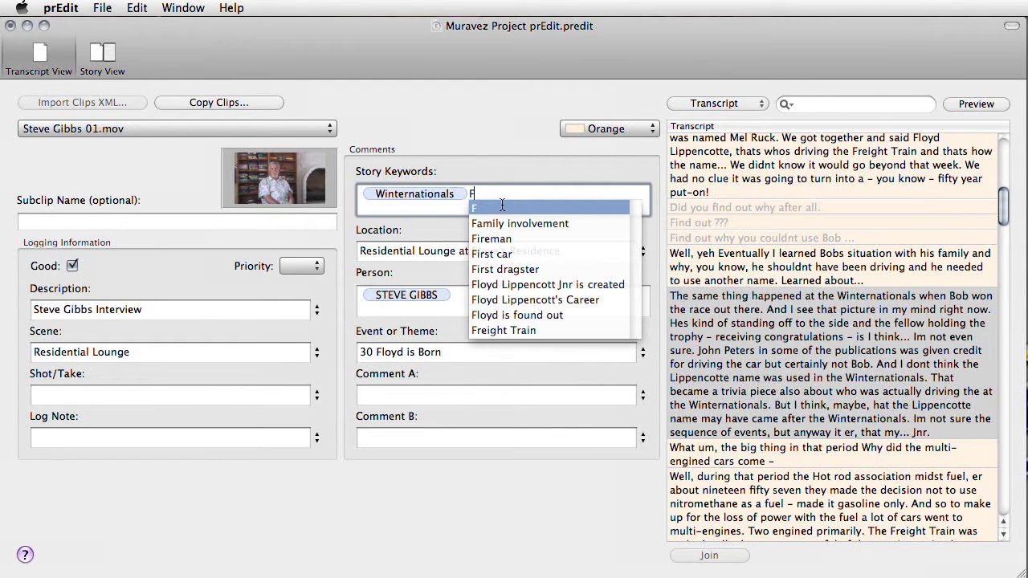
key(BackSpace)
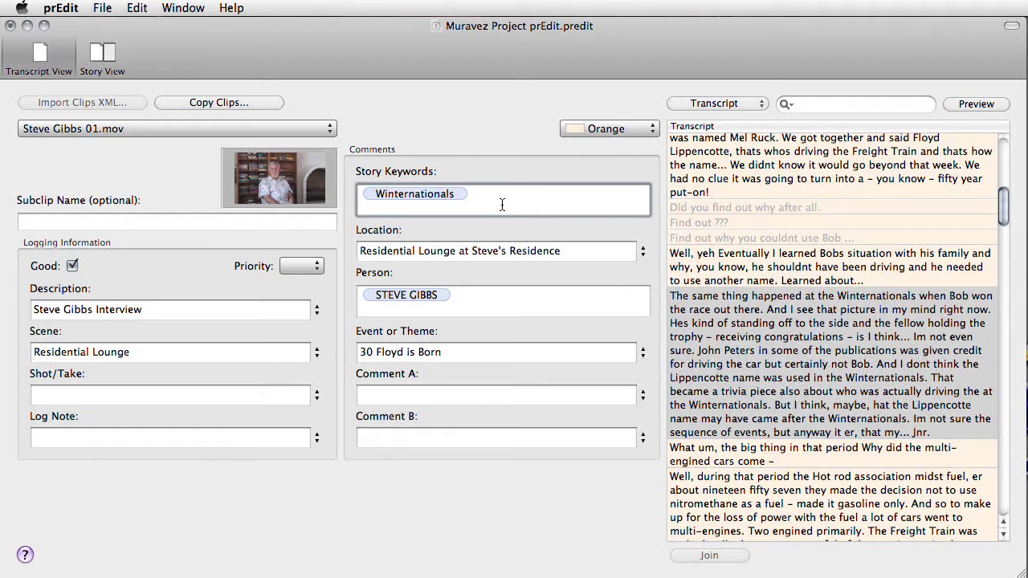
text(Crediting a Winner)
key(Return)
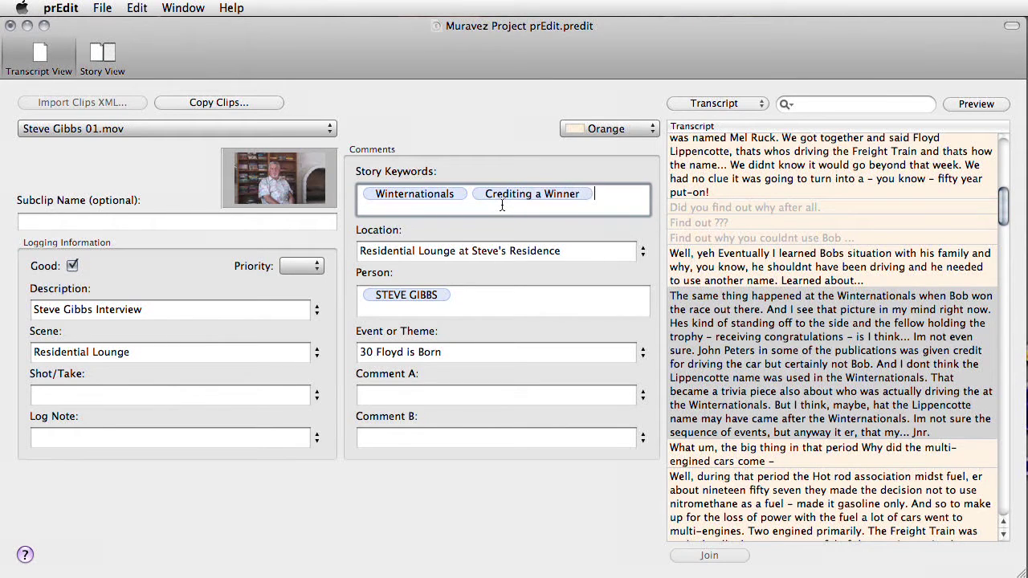
click(830, 337)
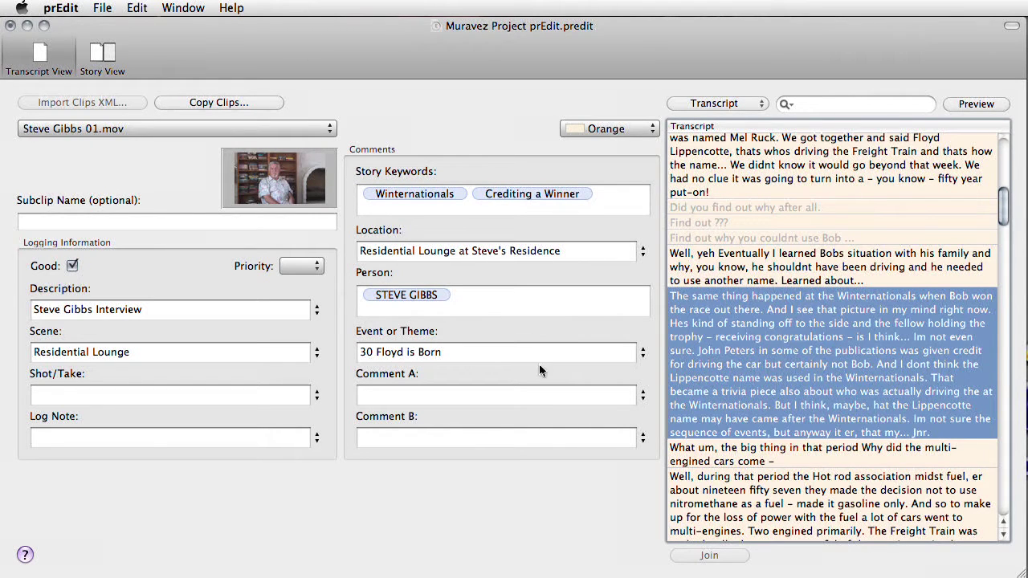
- Set the event or theme of the Winternationals passage to "40 Floyd J. Lippencotte Jnr"
click(642, 352)
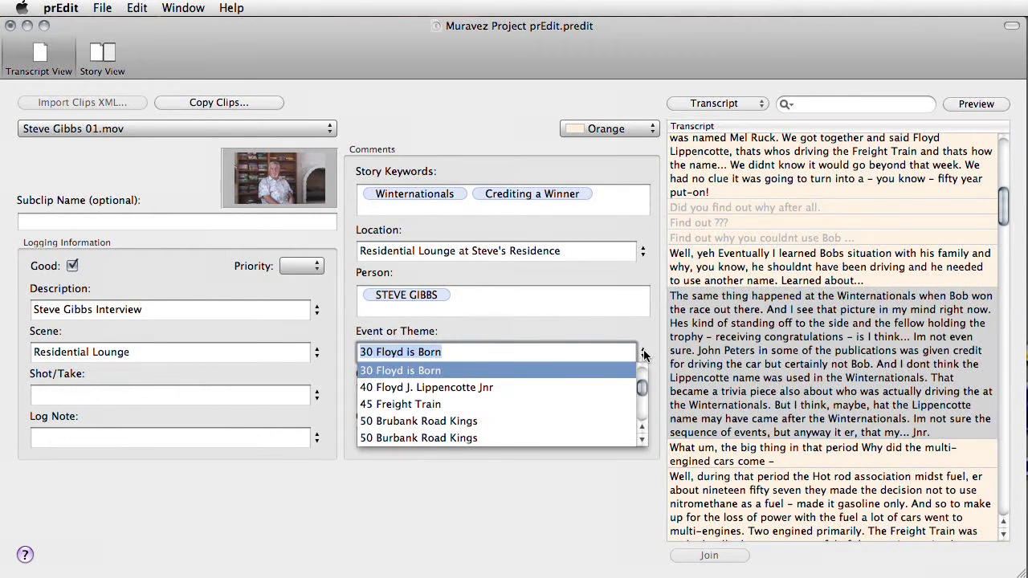
click(503, 387)
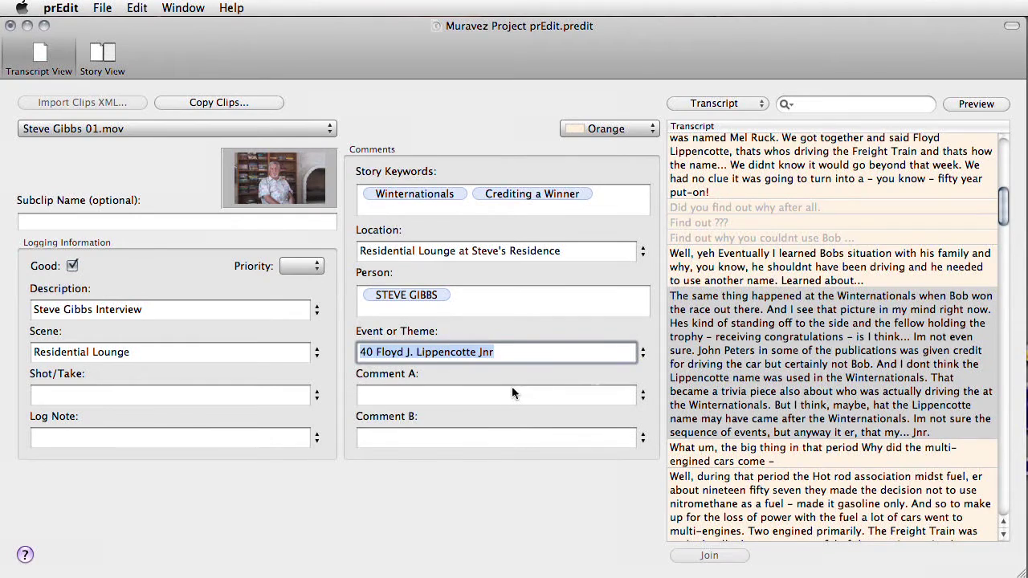
click(734, 387)
- Mark the interviewer's question "What um, the big thing in that period" as not good
scroll(734, 388, down, 2)
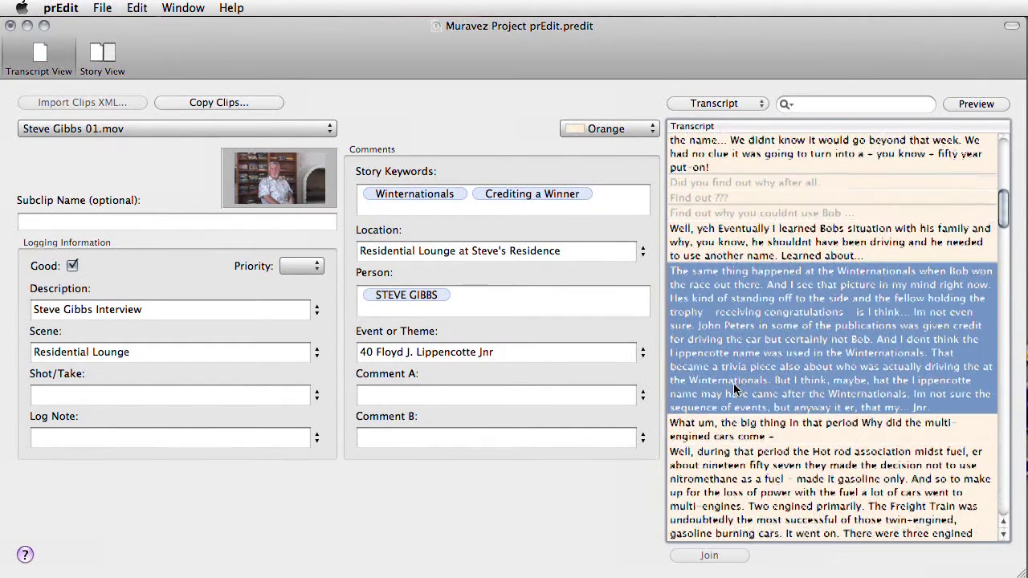
scroll(734, 388, down, 1)
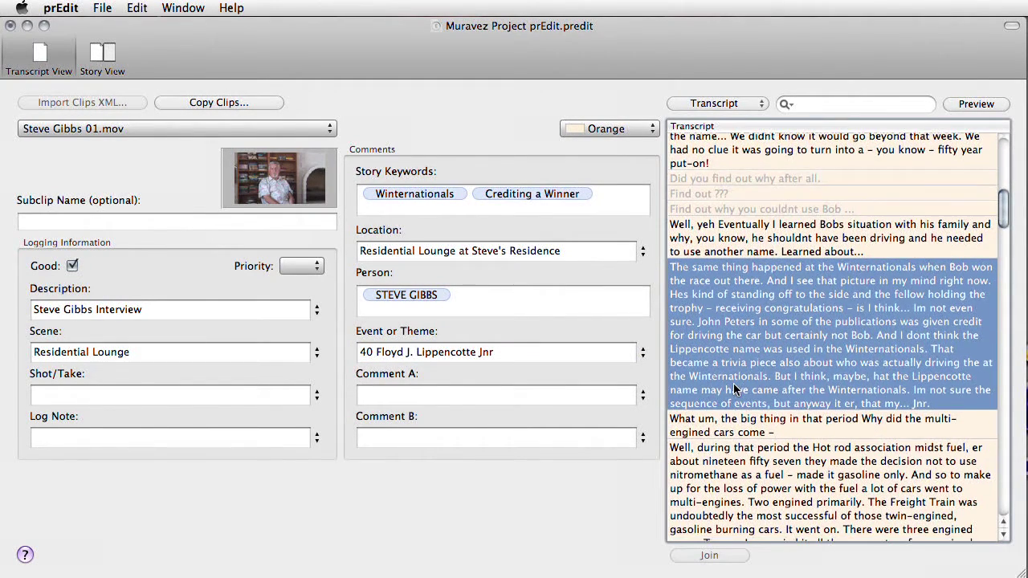
scroll(734, 389, down, 8)
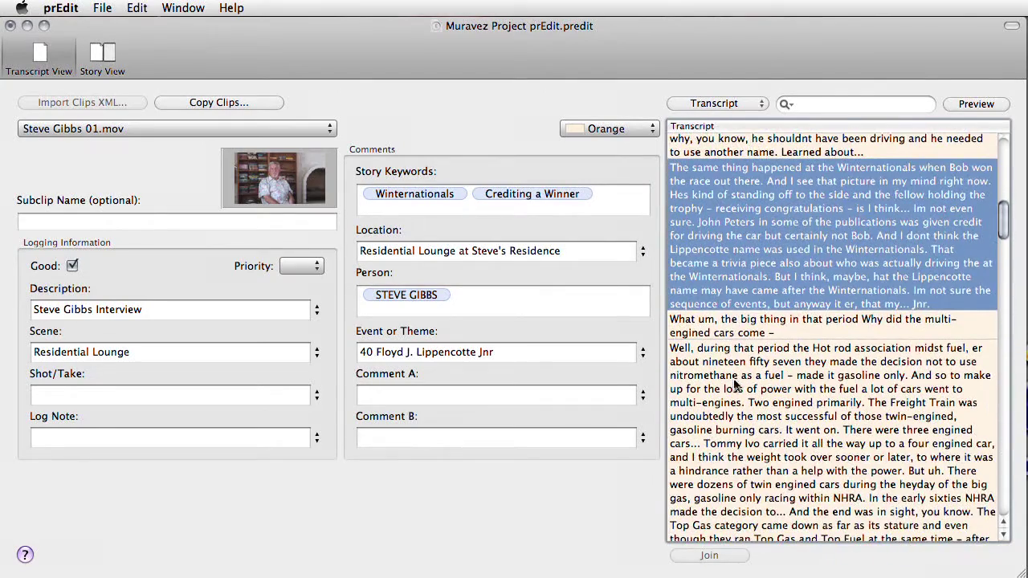
click(740, 329)
key(super+g)
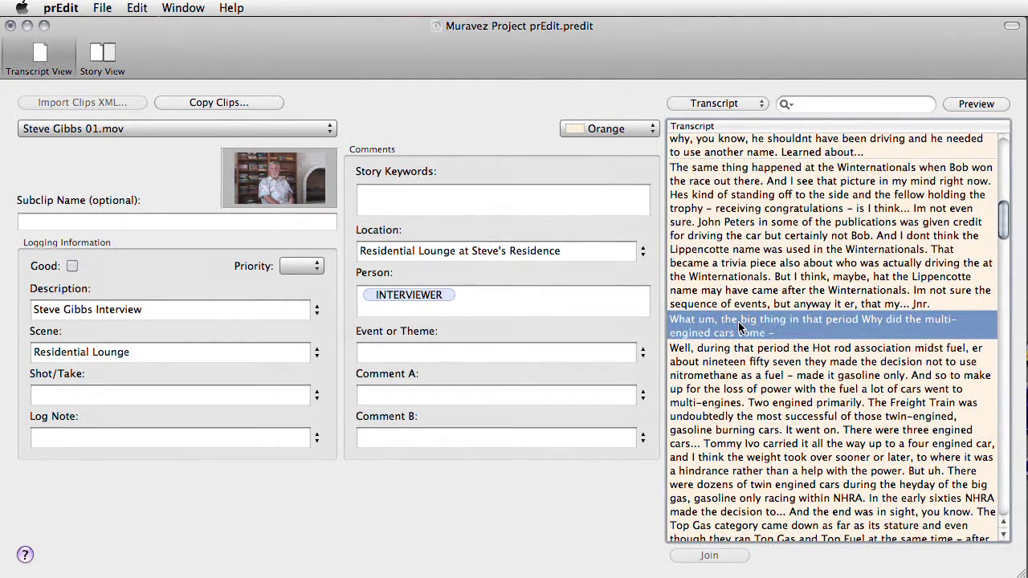